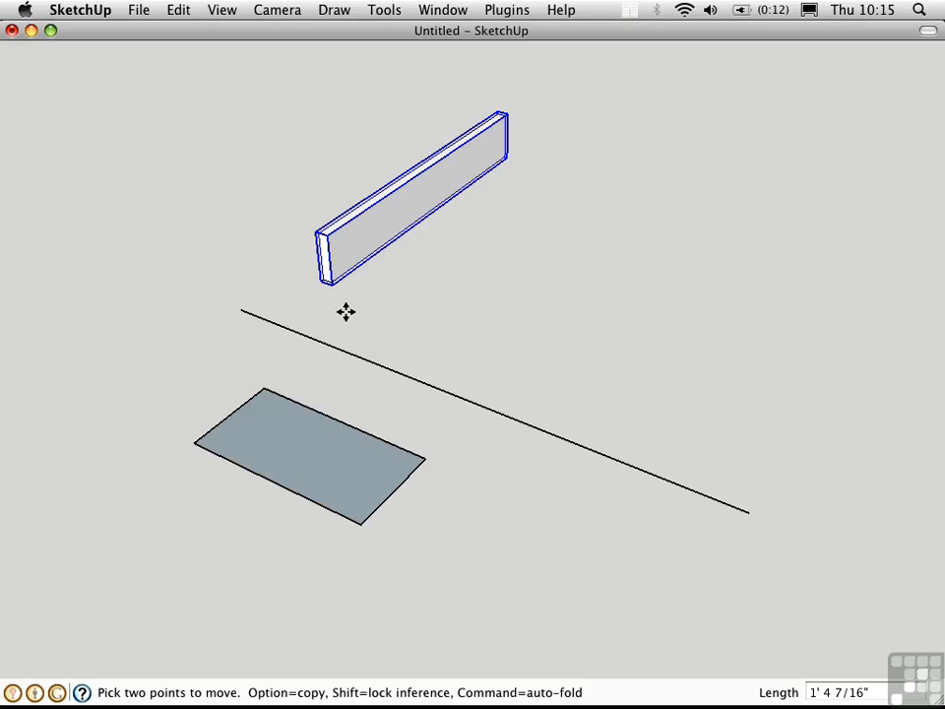
# Move the selected board freehand by about 2' 9 9/16", and move it back exactly 1'8 along the red axis
pyautogui.click(344, 312)
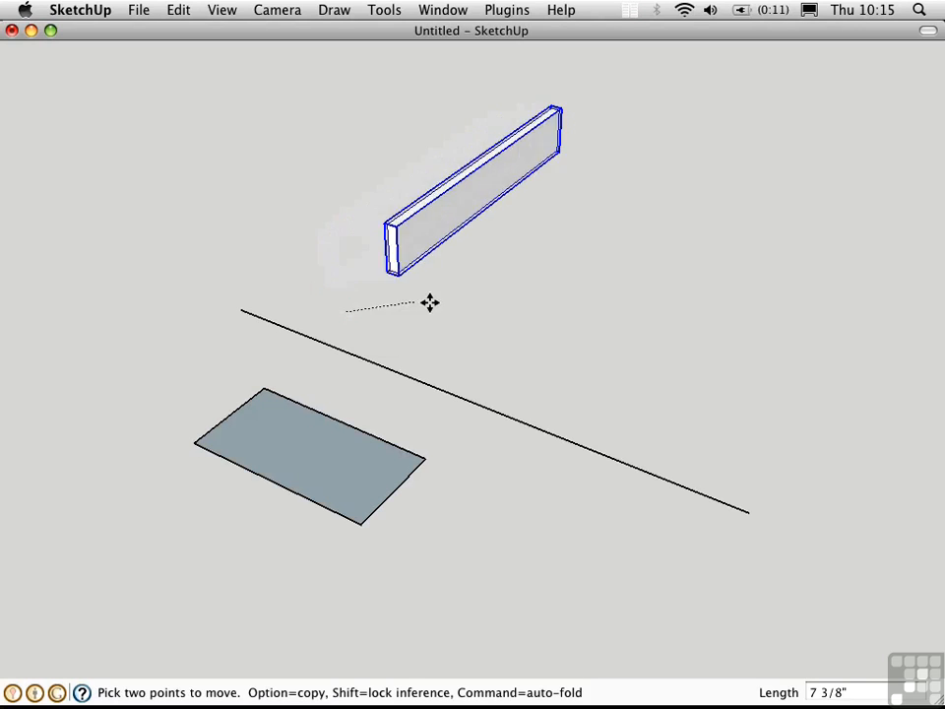
pyautogui.click(593, 331)
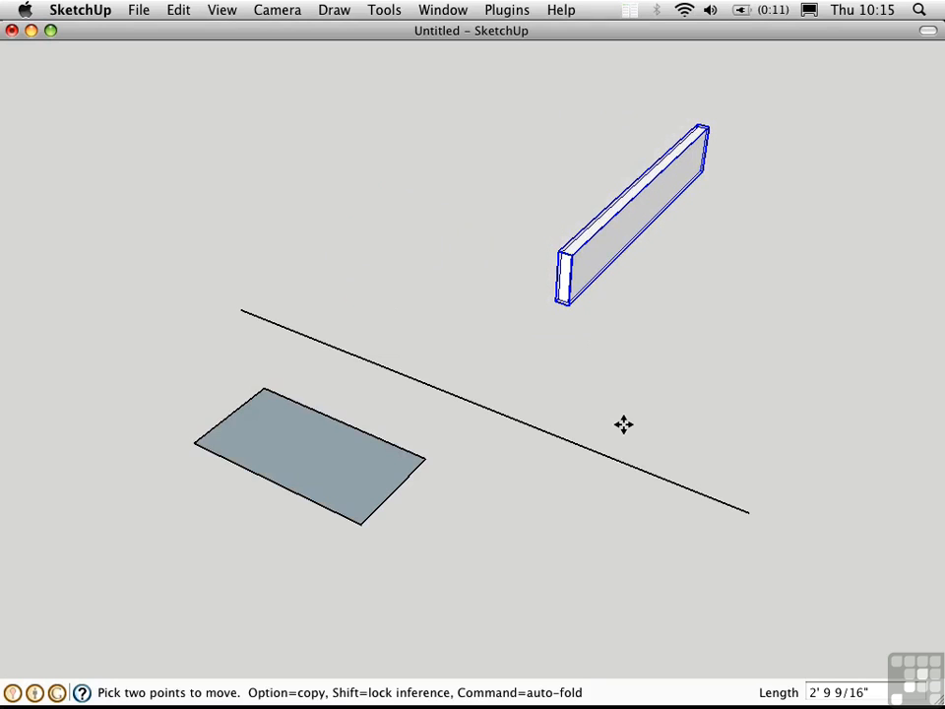
pyautogui.click(552, 352)
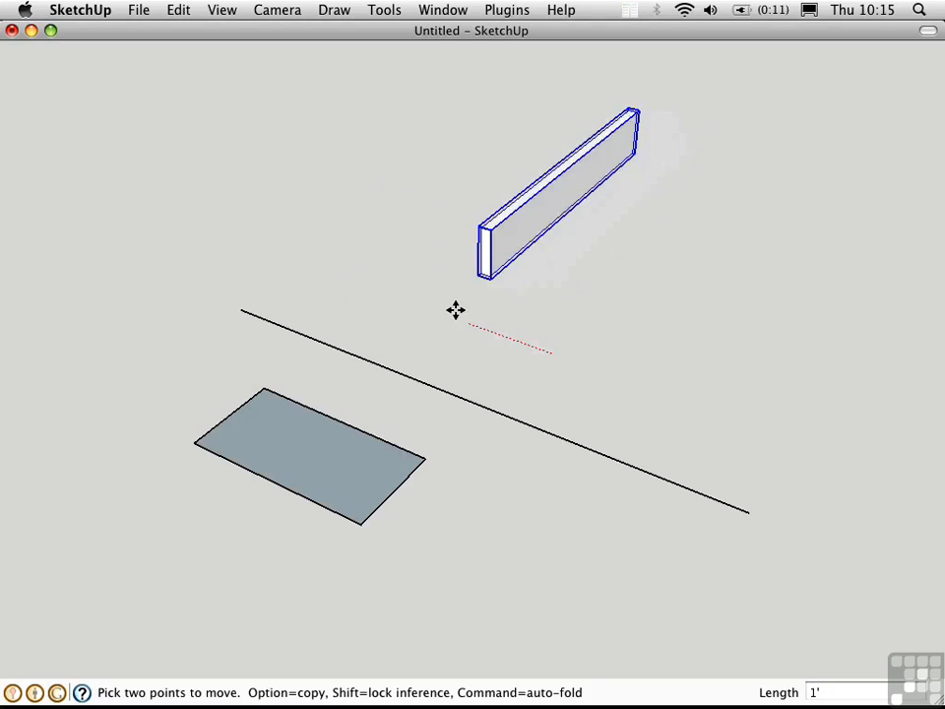
pyautogui.click(381, 290)
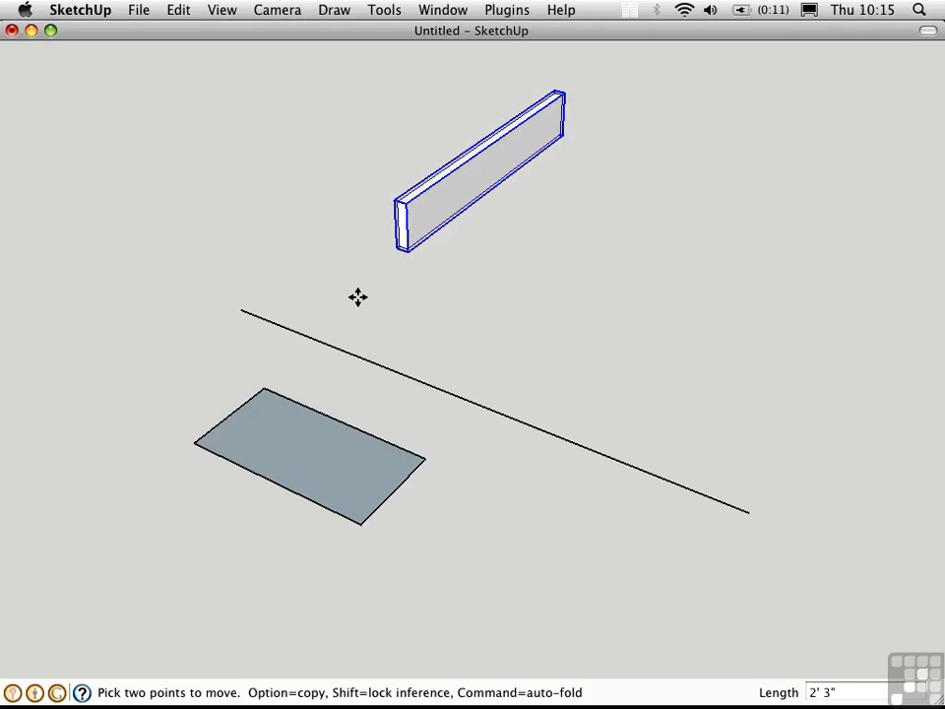
pyautogui.press('Return')
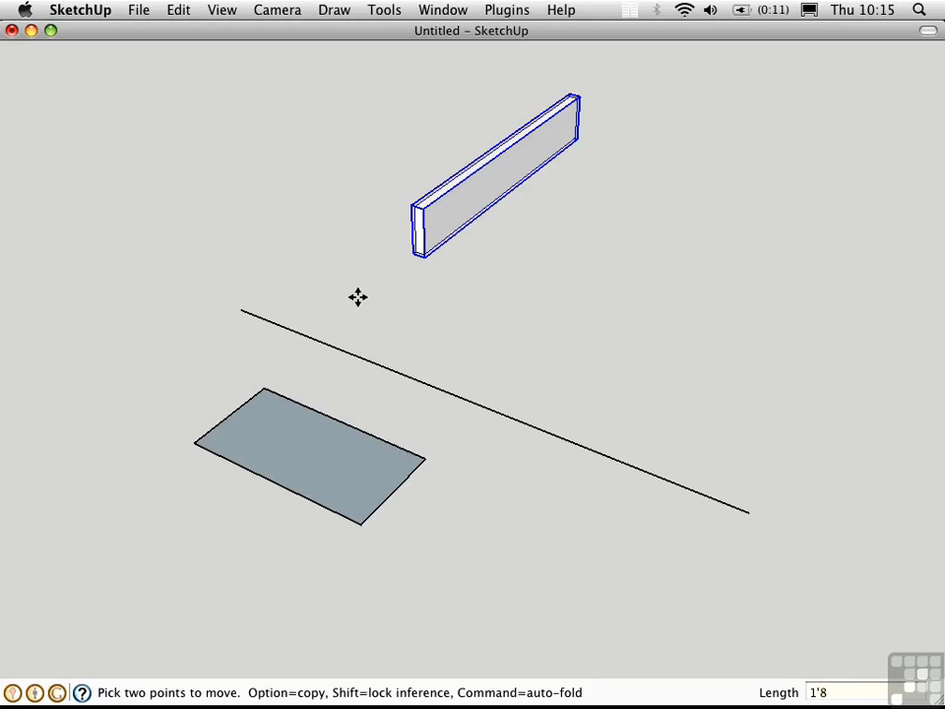
pyautogui.press('Return')
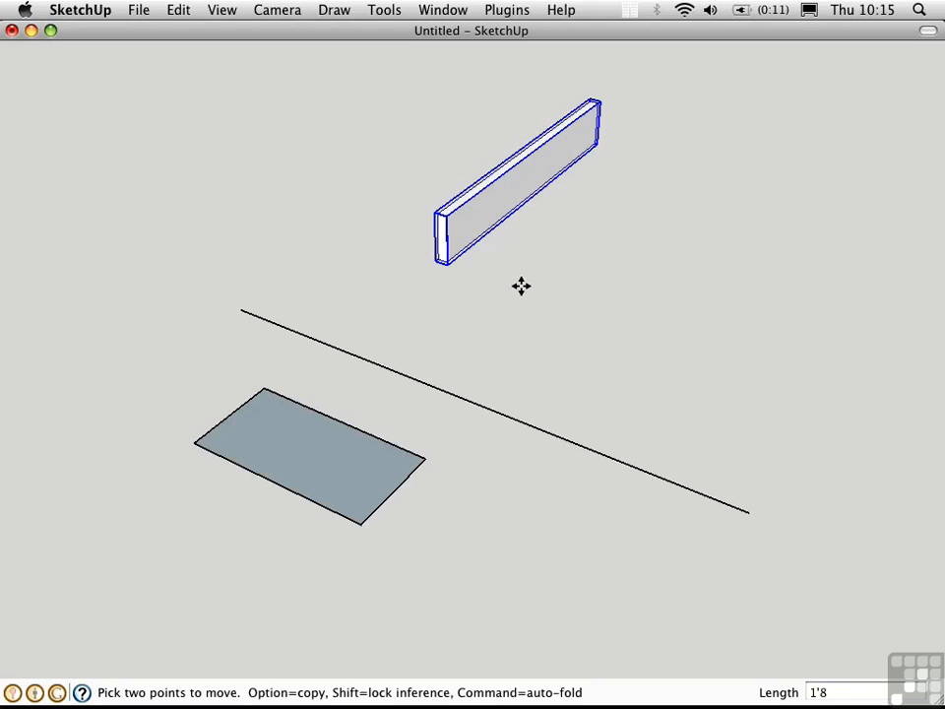
# Move the board 2' along the red axis, and move it back by the rectangle's rear long edge, picked from corner to corner
pyautogui.press('space')
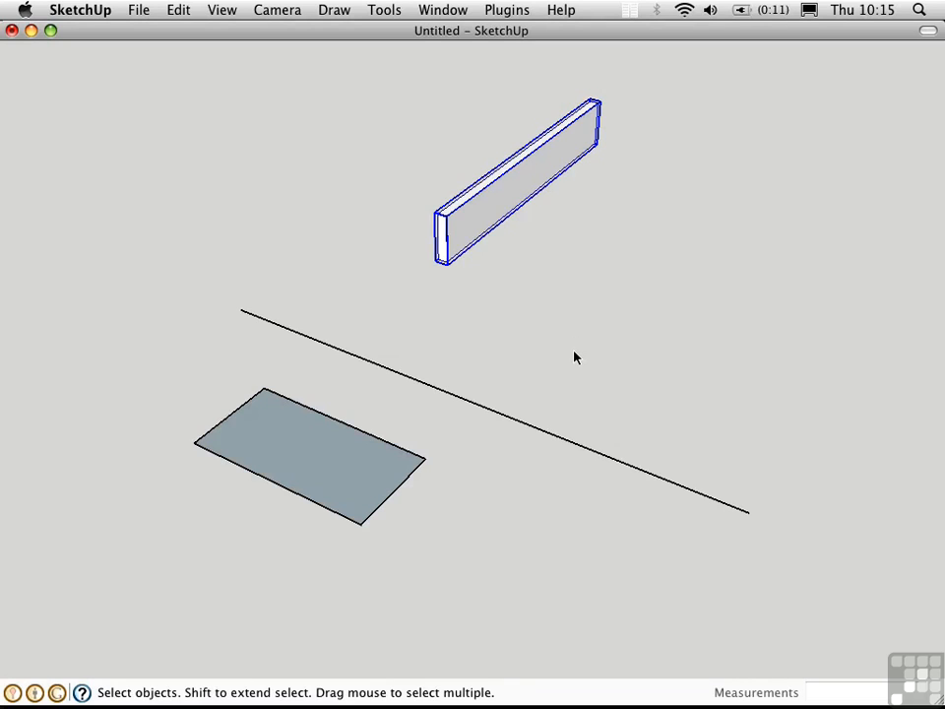
pyautogui.press('m')
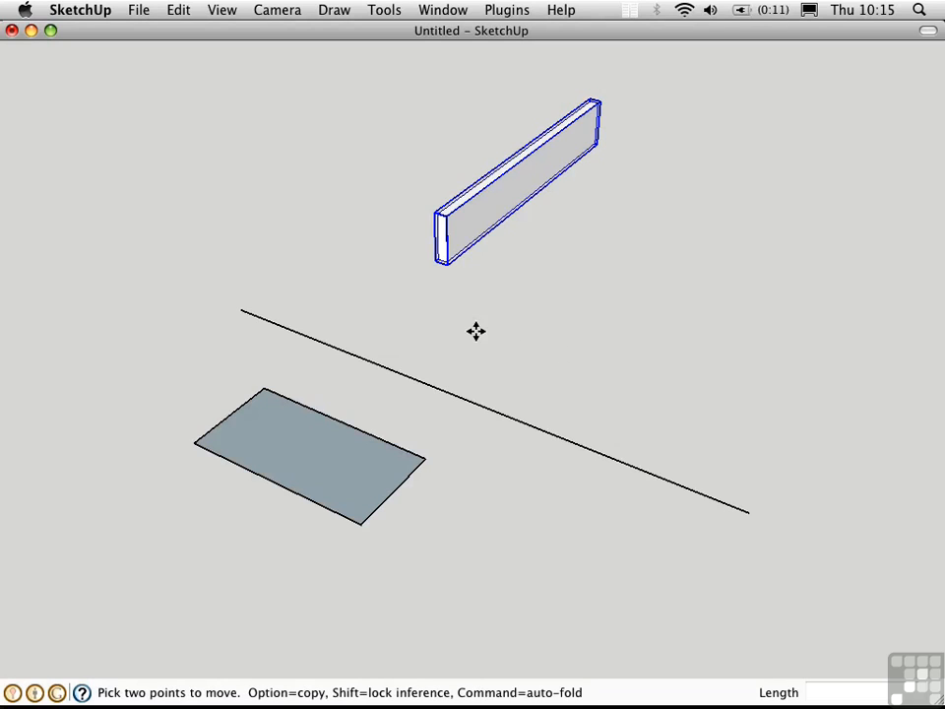
pyautogui.click(428, 304)
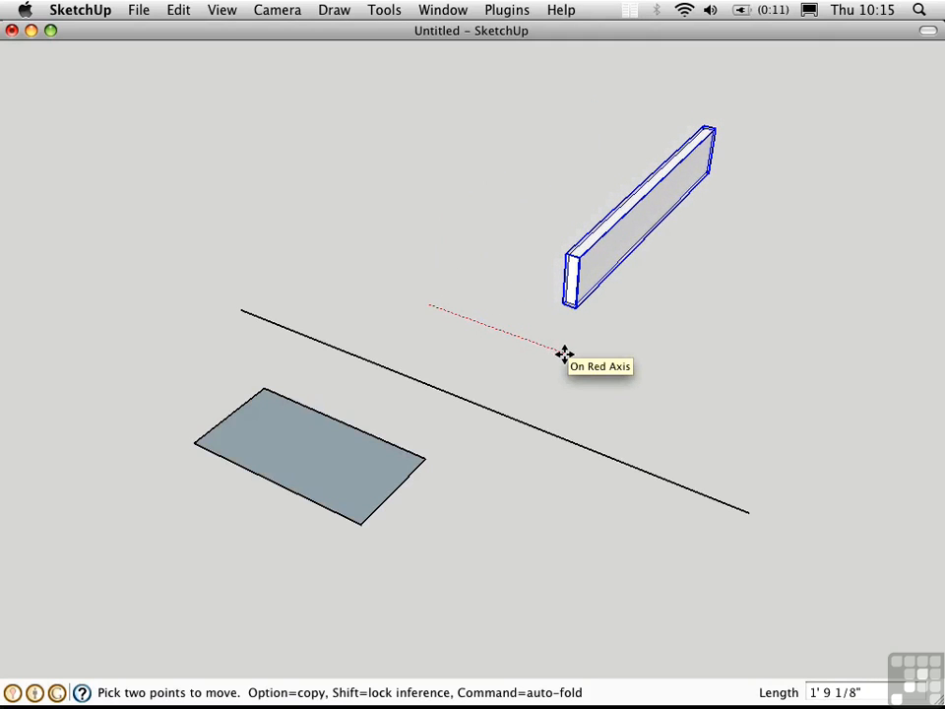
pyautogui.write('2')
pyautogui.press('Return')
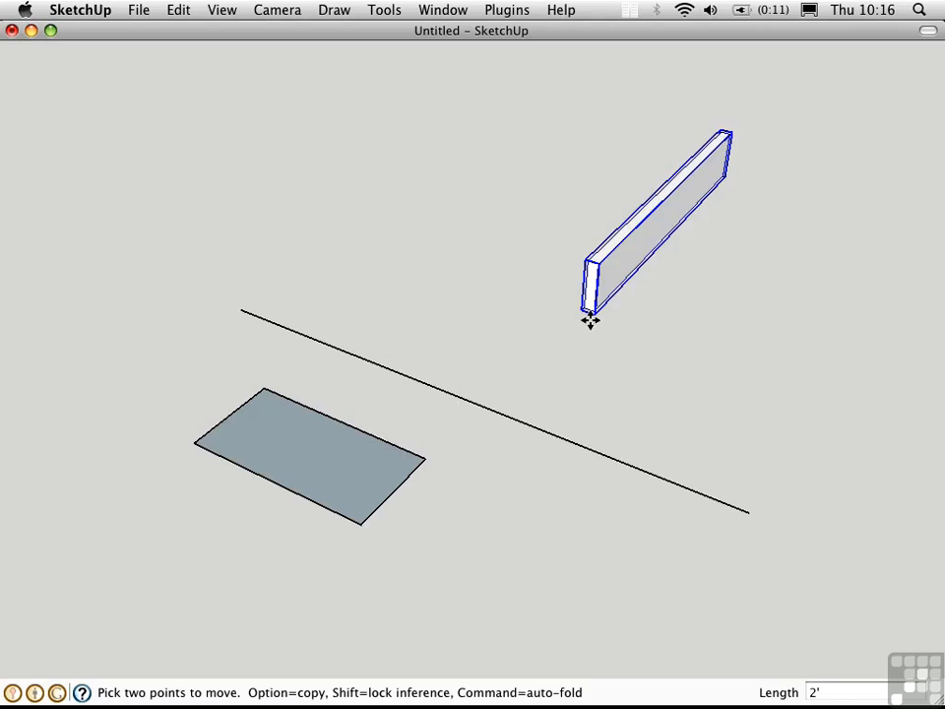
pyautogui.click(424, 459)
pyautogui.click(264, 391)
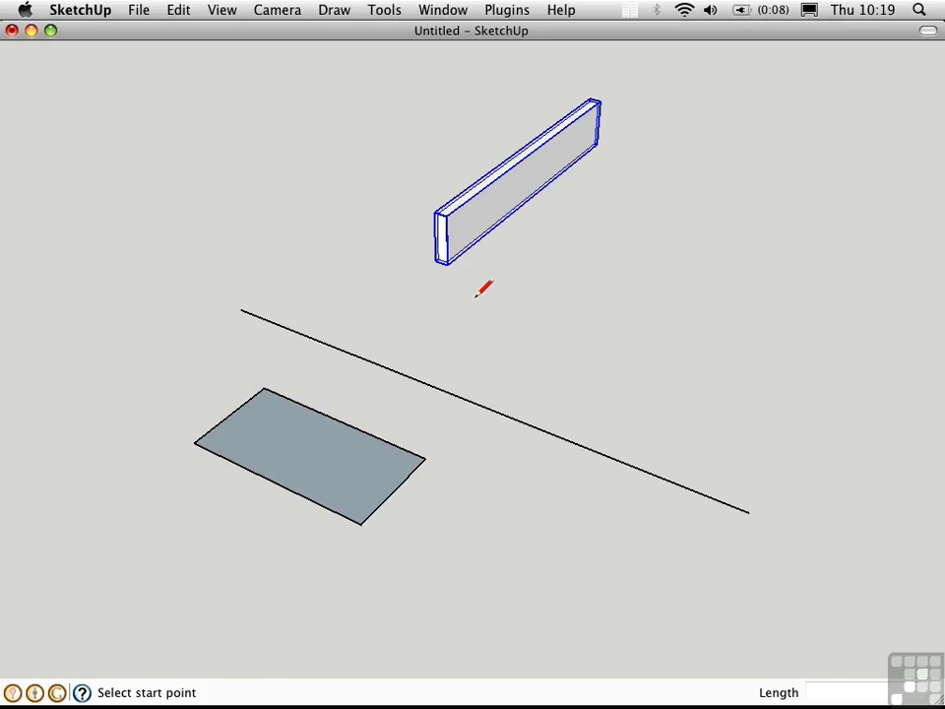
# Draw a 3' line along the red axis in the empty area just in front of the board
pyautogui.click(474, 297)
pyautogui.click(556, 325)
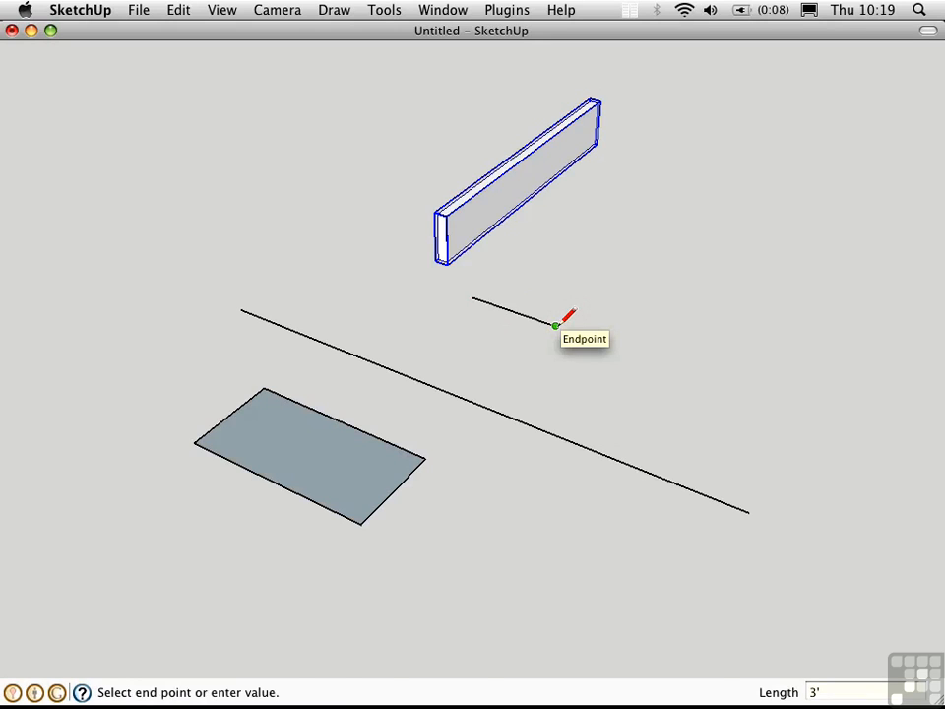
pyautogui.press('Return')
# Rotate the 3' line about its end nearest the board so it runs at an angle to the red axis
pyautogui.press('space')
pyautogui.click(516, 314)
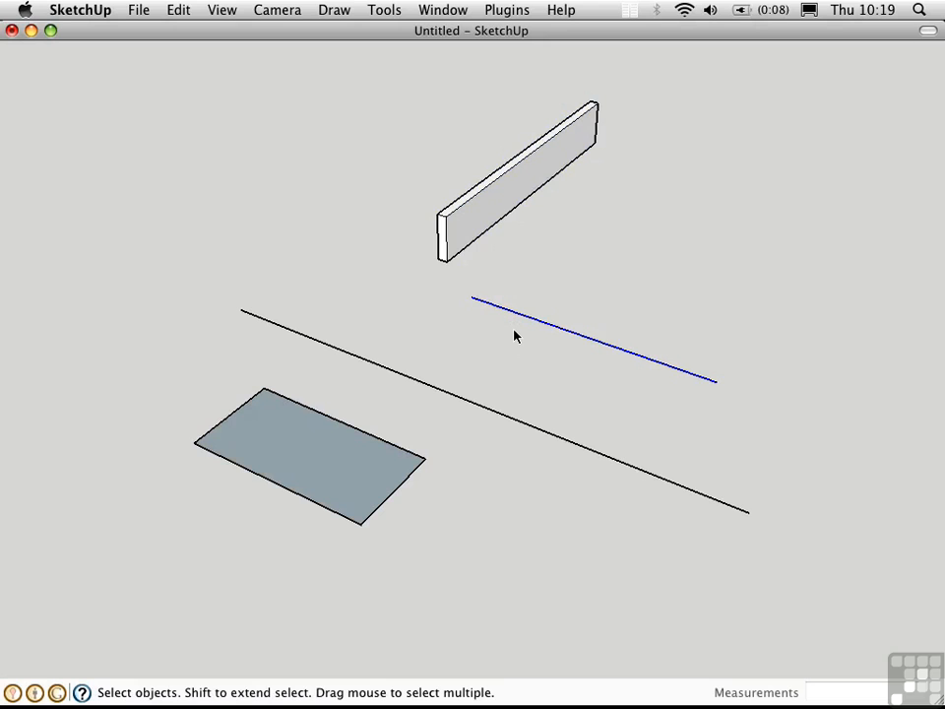
pyautogui.hotkey('alt', 'r')
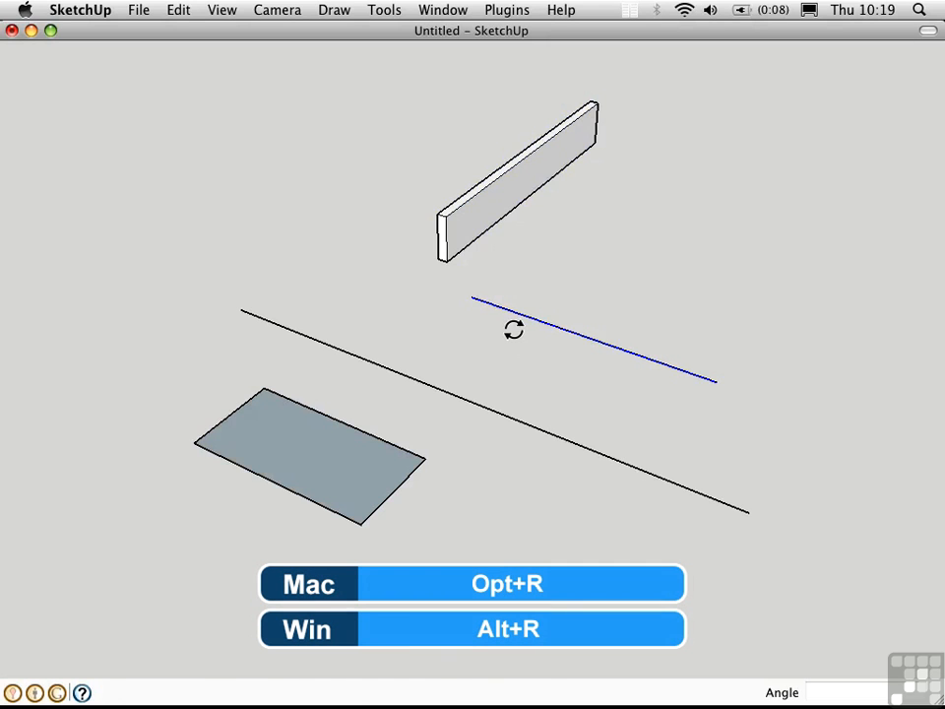
pyautogui.click(471, 296)
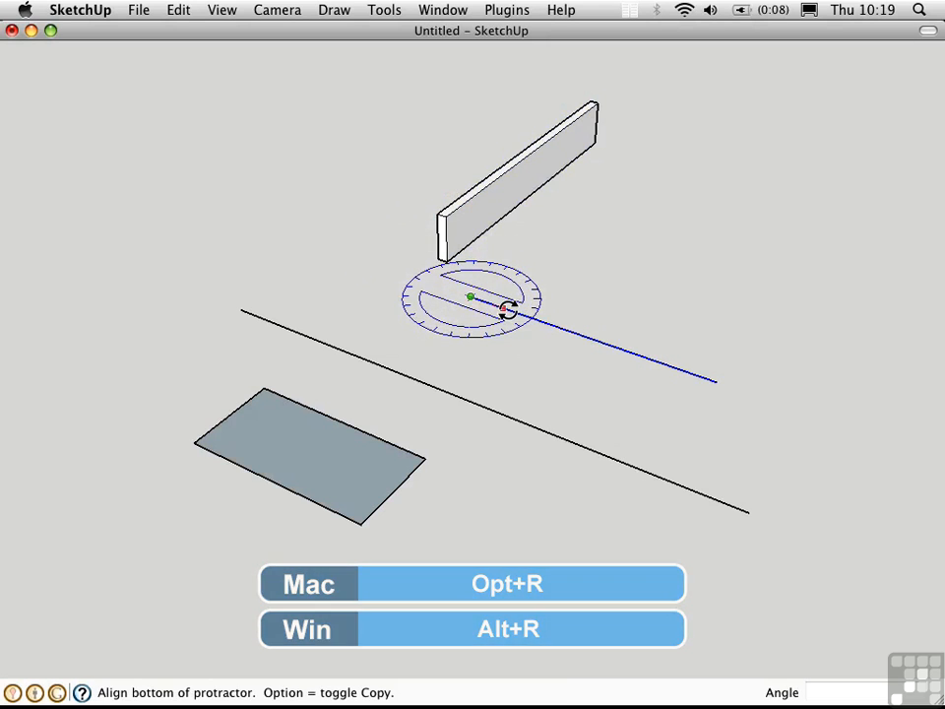
pyautogui.click(513, 311)
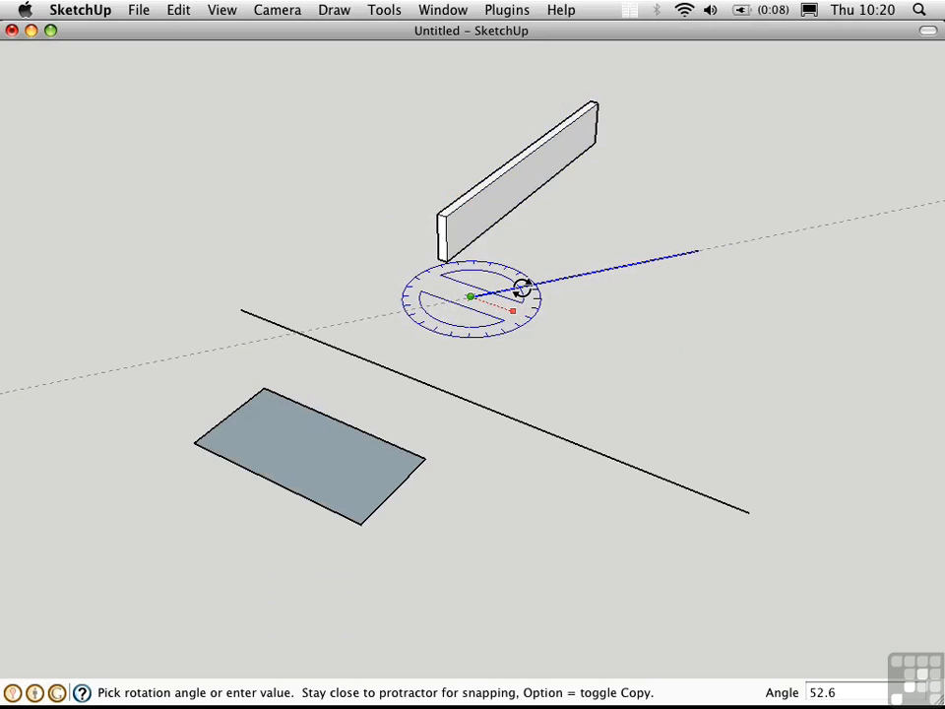
pyautogui.click(522, 287)
pyautogui.press('space')
# Move the board by the length and direction of the angled line, using its two endpoints as the move points
pyautogui.click(486, 286)
pyautogui.click(454, 244)
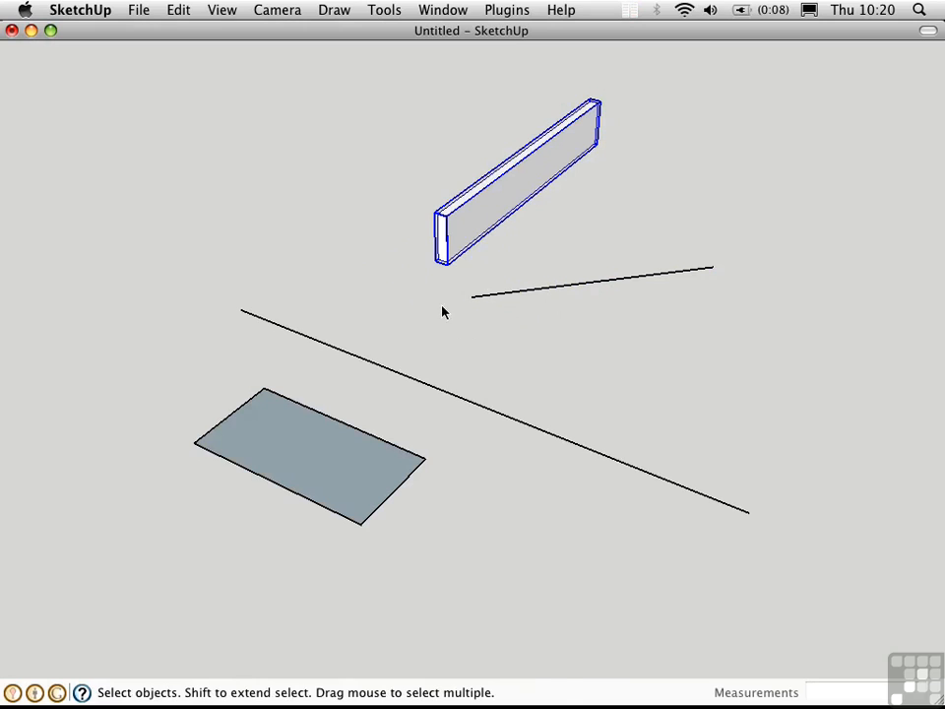
pyautogui.press('m')
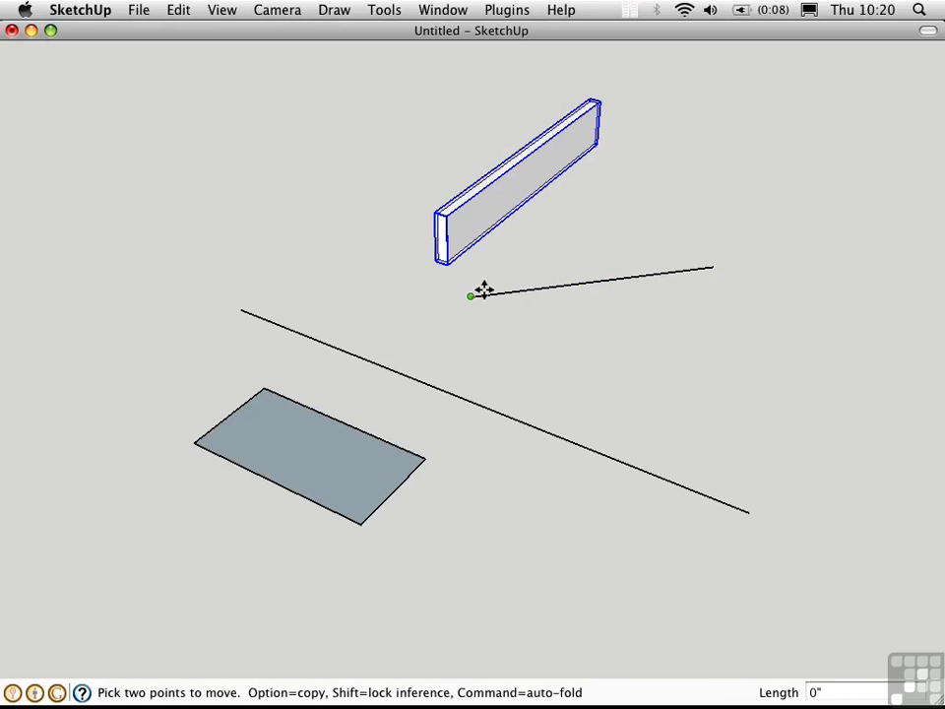
pyautogui.click(471, 295)
pyautogui.click(713, 267)
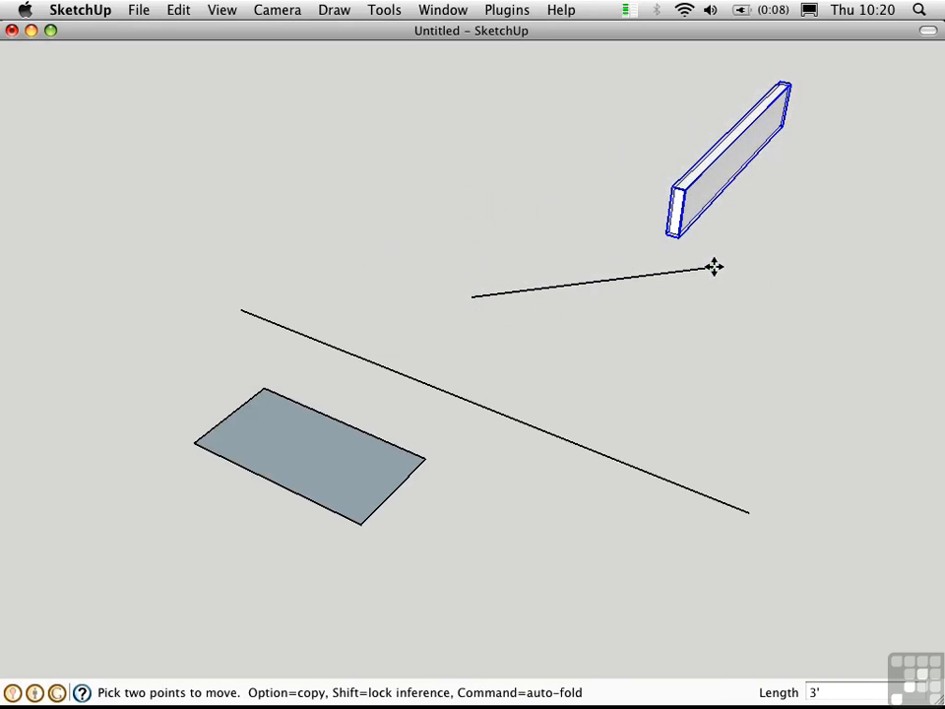
pyautogui.press('space')
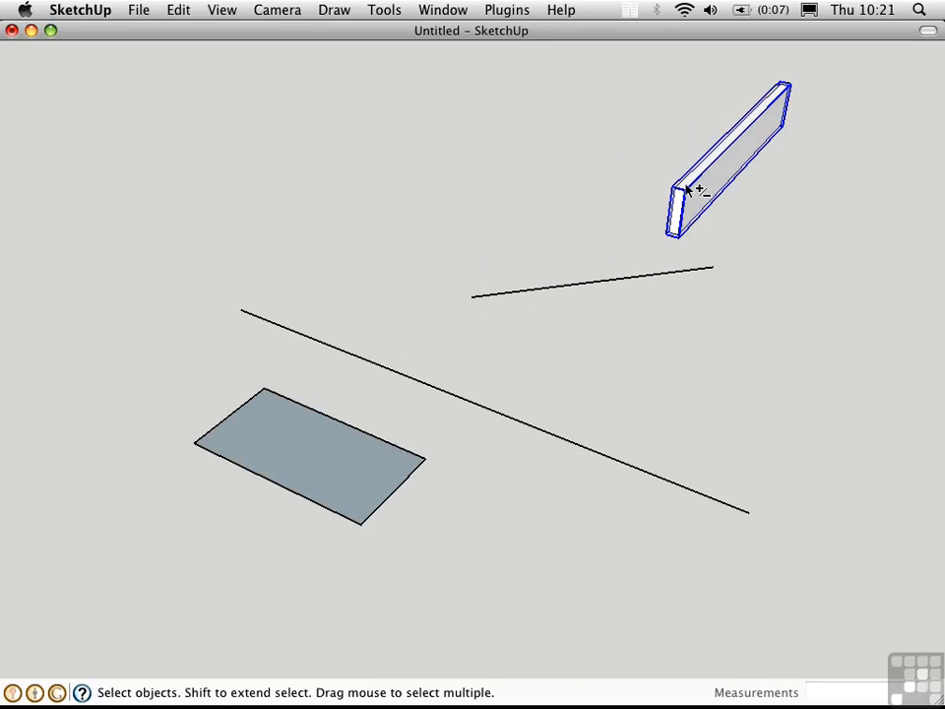
# Open the board for editing and move the long top edge of its front face outward about 1 13/16" along the red axis
pyautogui.hotkey('shift', 'z')
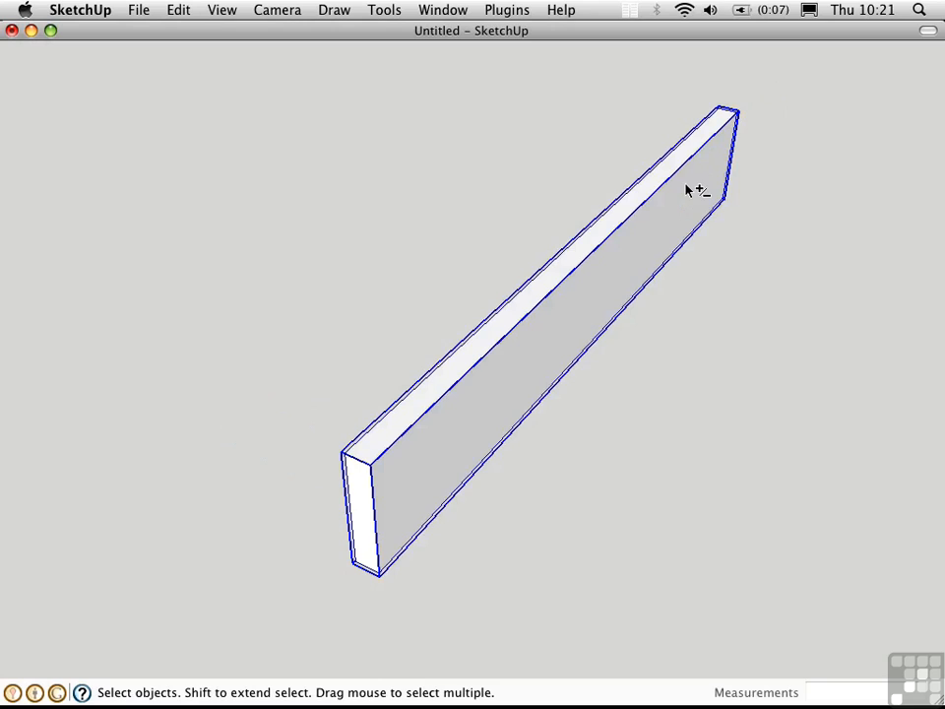
pyautogui.doubleClick(548, 341)
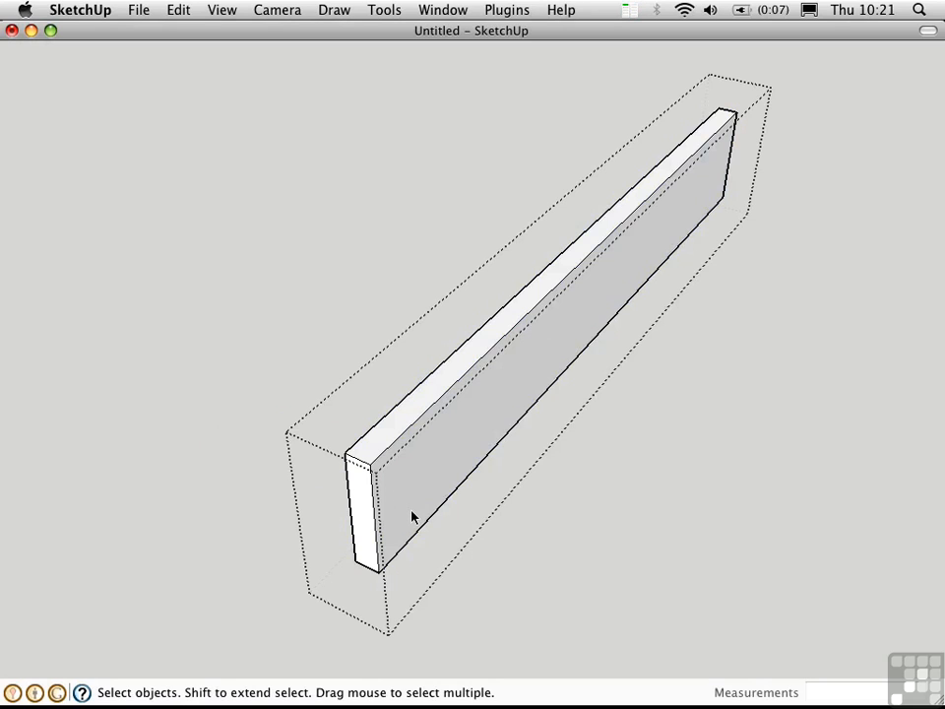
pyautogui.press('m')
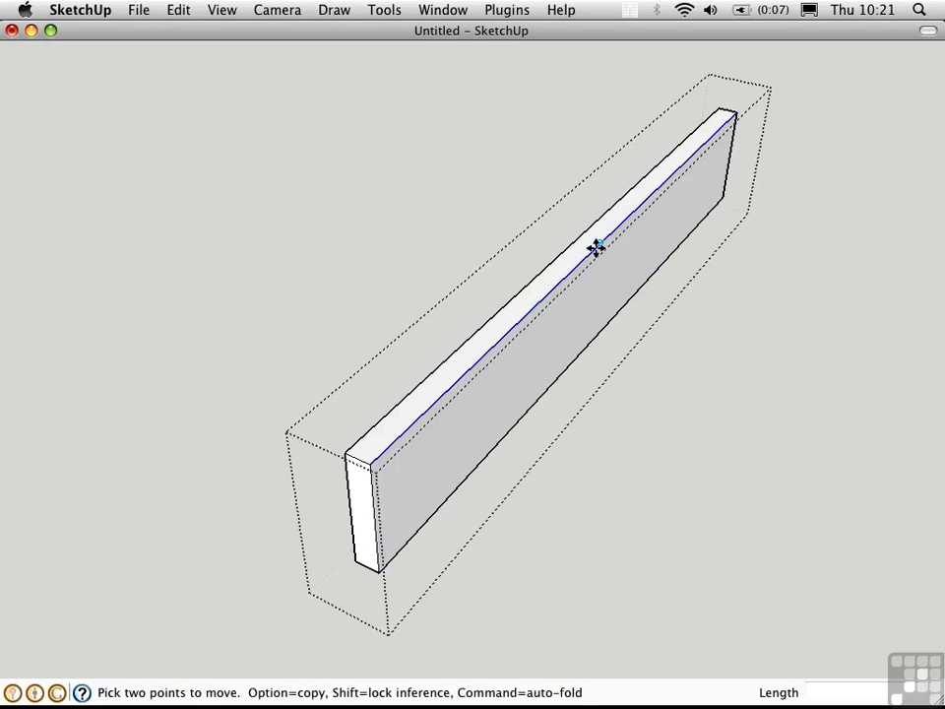
pyautogui.click(558, 286)
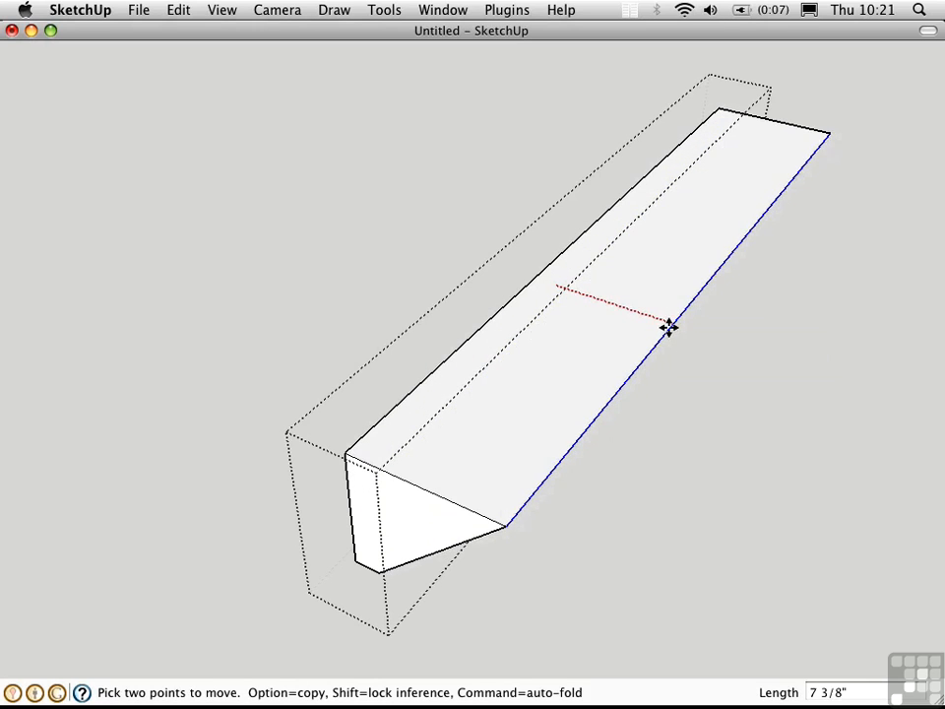
pyautogui.click(585, 292)
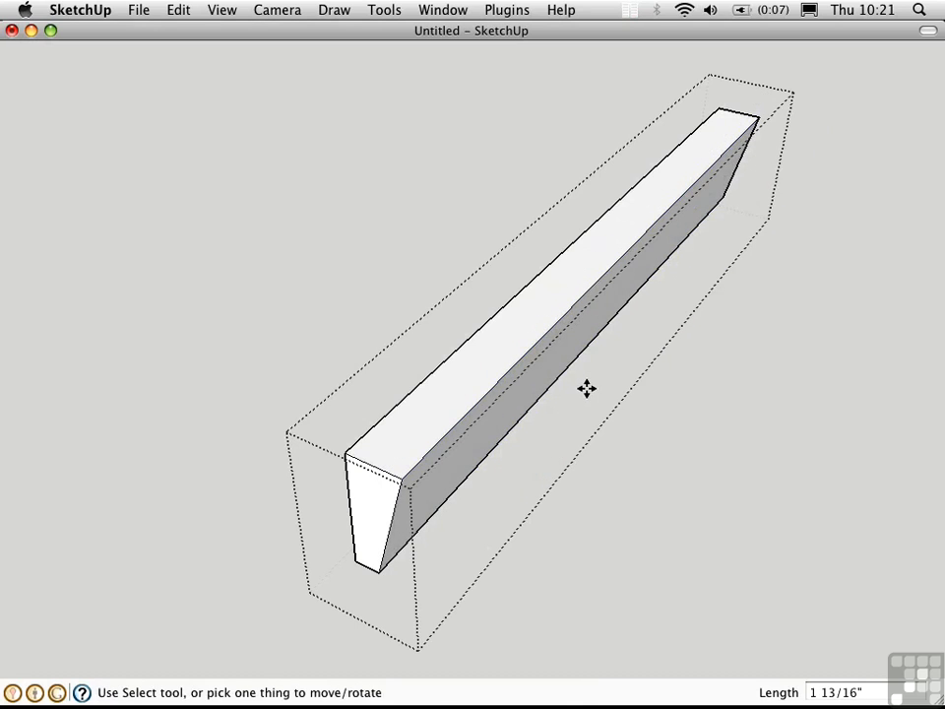
# Move the near corner point of the board's shifted top edge down about 1 15/16"
pyautogui.click(400, 478)
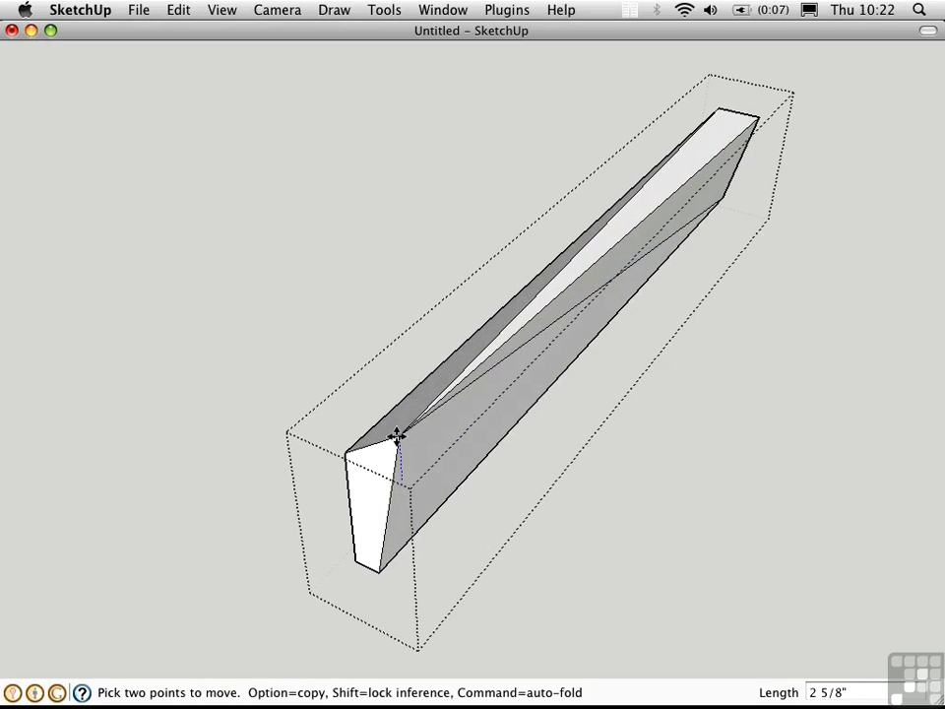
pyautogui.click(409, 507)
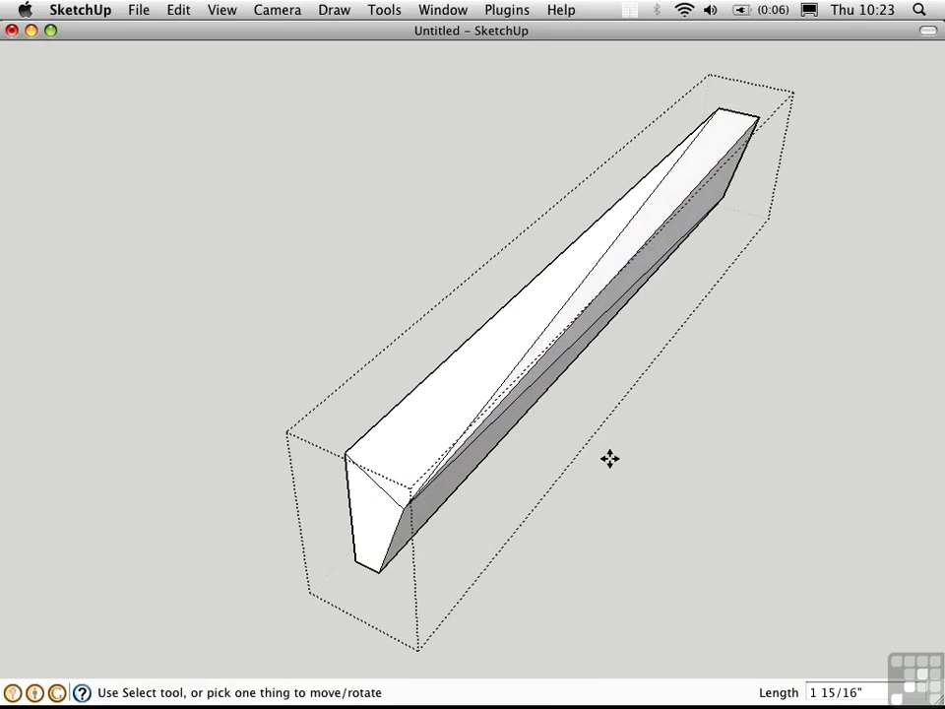
# Undo the corner and edge moves, and stop editing the board
pyautogui.press('super+z')
pyautogui.press('super+z')
pyautogui.press('space')
pyautogui.click(659, 463)
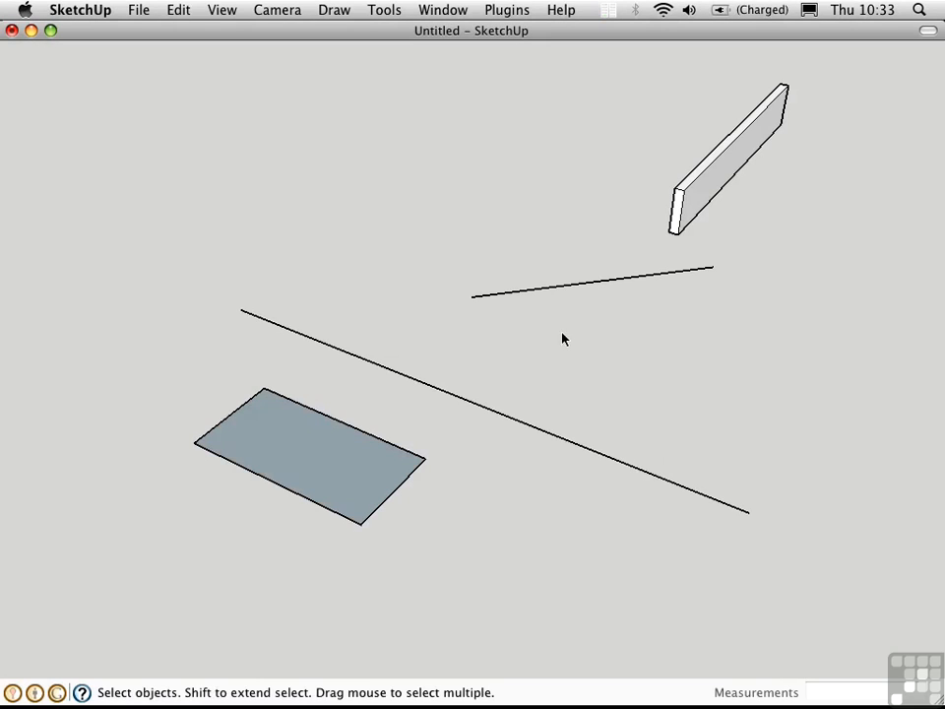
# Offset the rectangle's outline inward to create a smaller inner face
pyautogui.press('super+shift+w')
pyautogui.moveTo(133, 325); pyautogui.dragTo(498, 578)
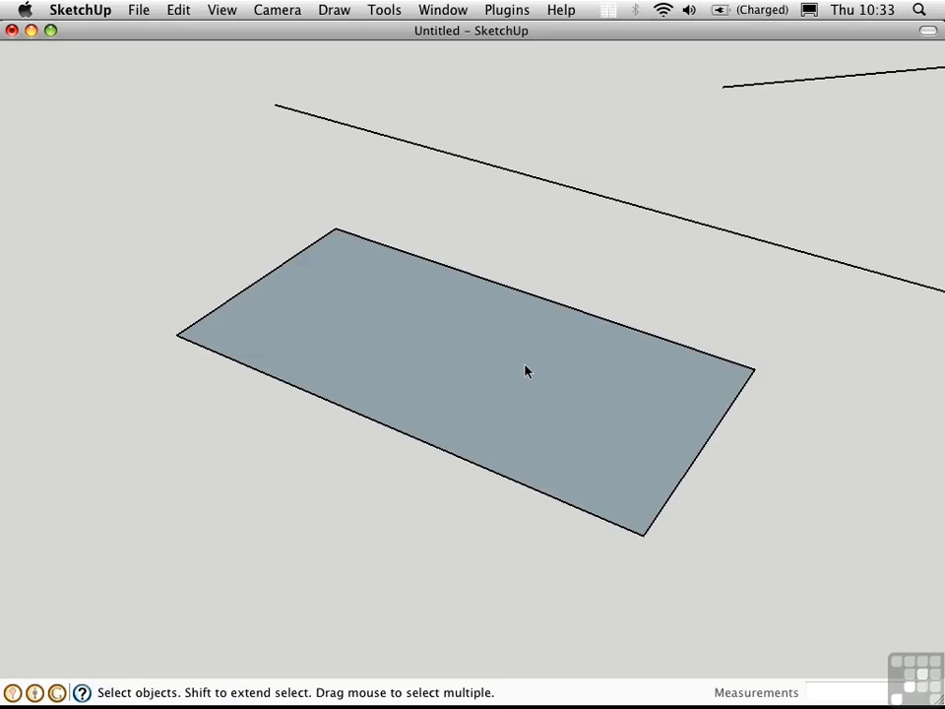
pyautogui.press('f')
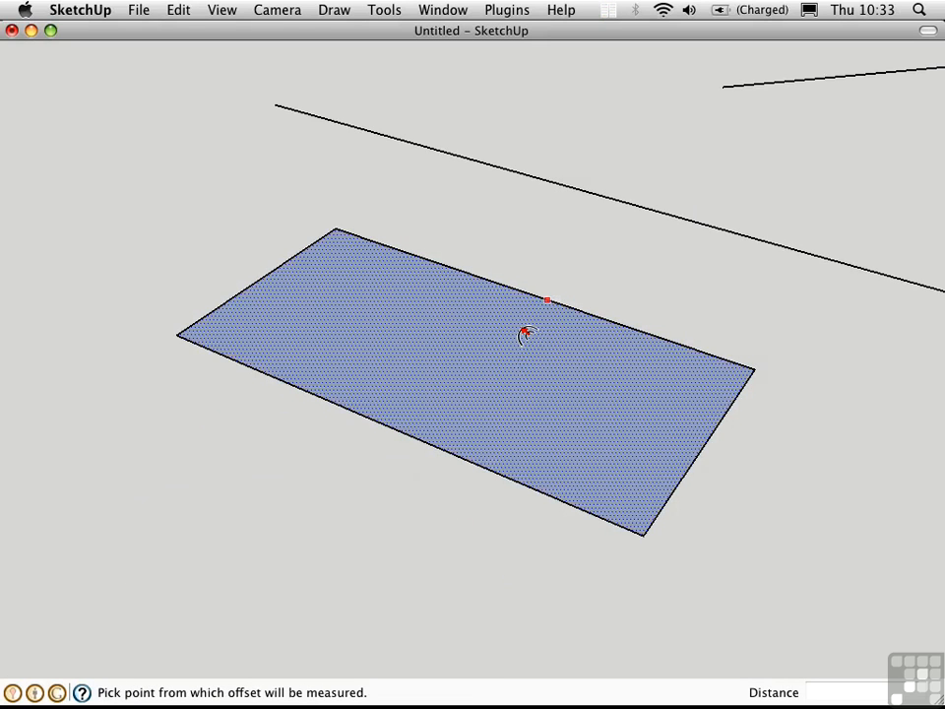
pyautogui.click(521, 331)
pyautogui.click(522, 380)
pyautogui.press('space')
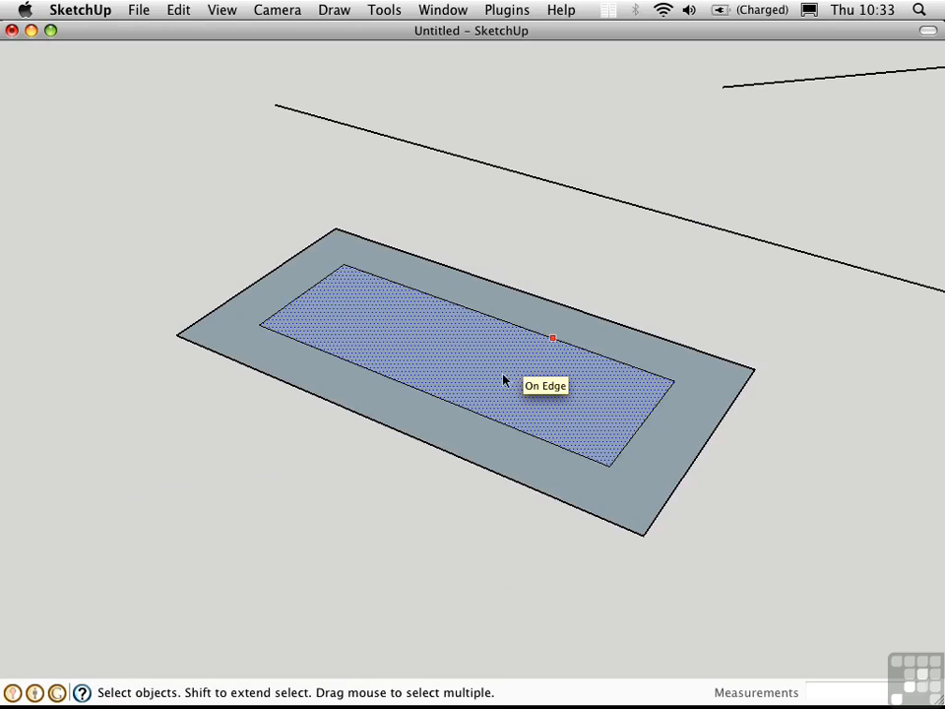
# Move the inner rectangular face about 1' 10 5/16" away from the large rectangle, beyond its far left corner
pyautogui.click(536, 317)
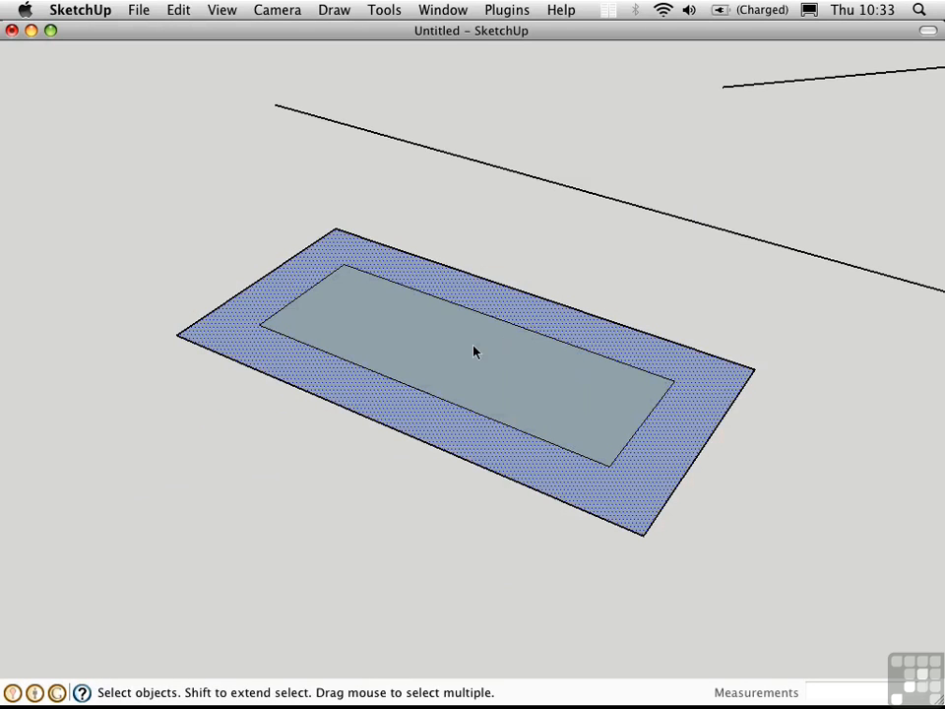
pyautogui.click(462, 353)
pyautogui.press('m')
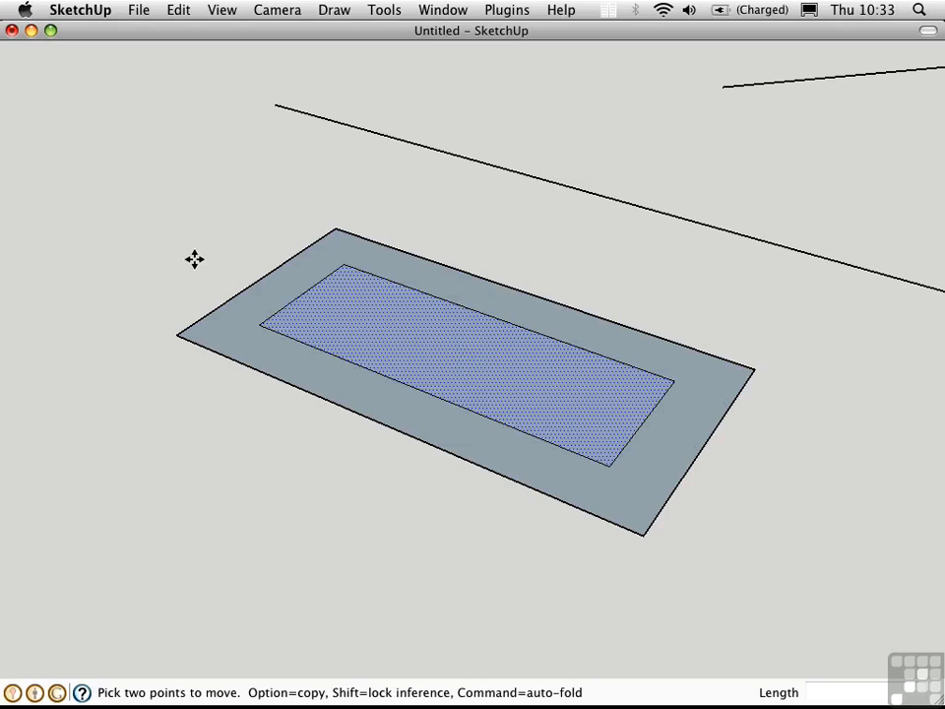
pyautogui.click(196, 258)
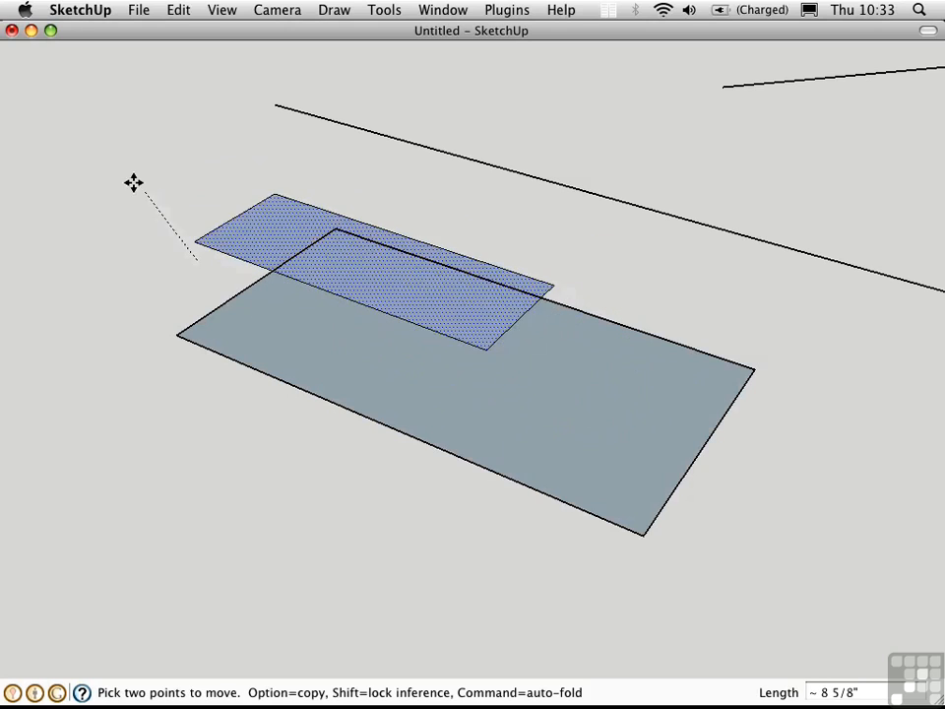
pyautogui.click(105, 110)
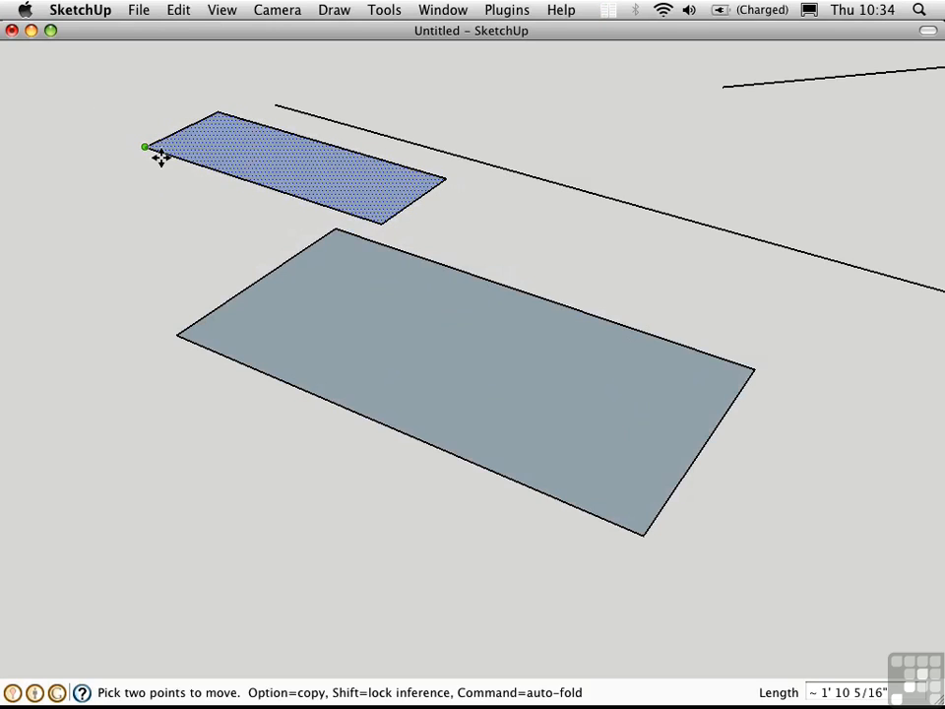
# Select the board and activate the JS MoveTool with a move distance of 6"
pyautogui.press('space')
pyautogui.click(443, 211)
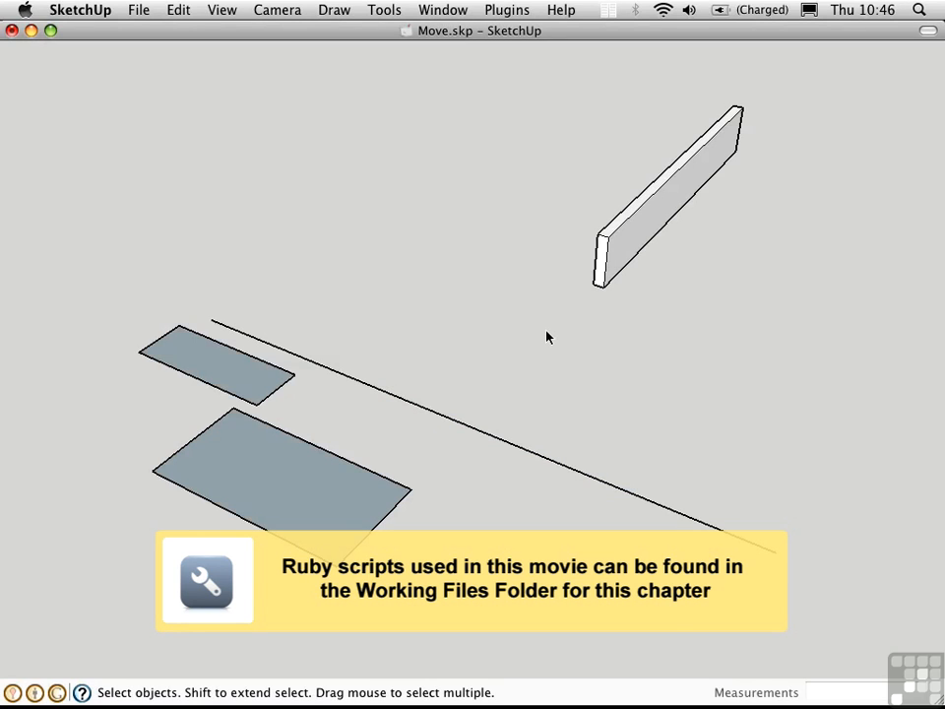
pyautogui.click(602, 279)
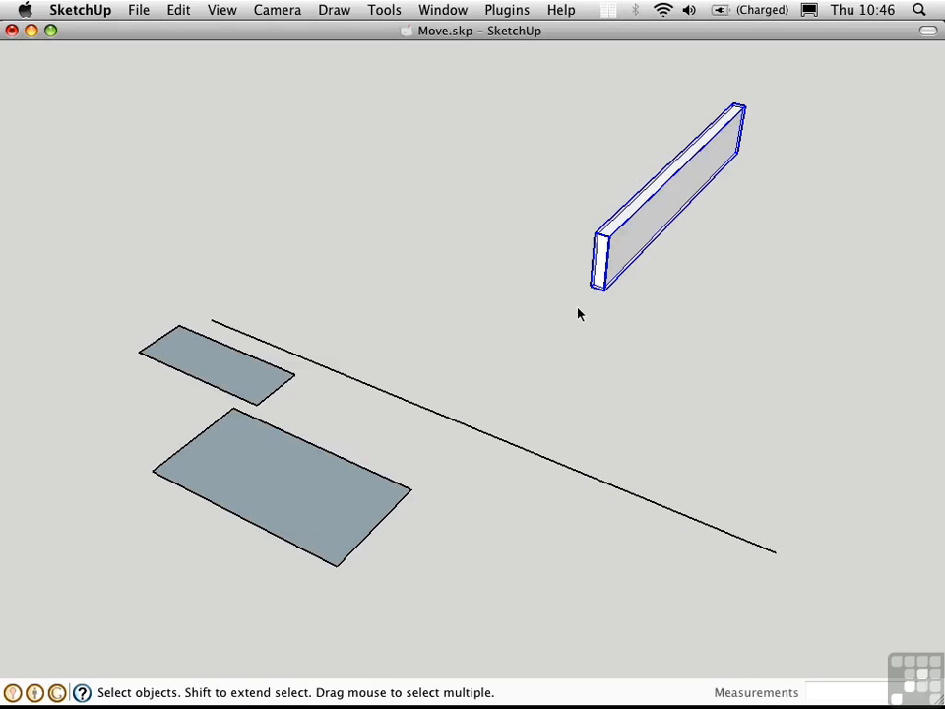
pyautogui.click(489, 11)
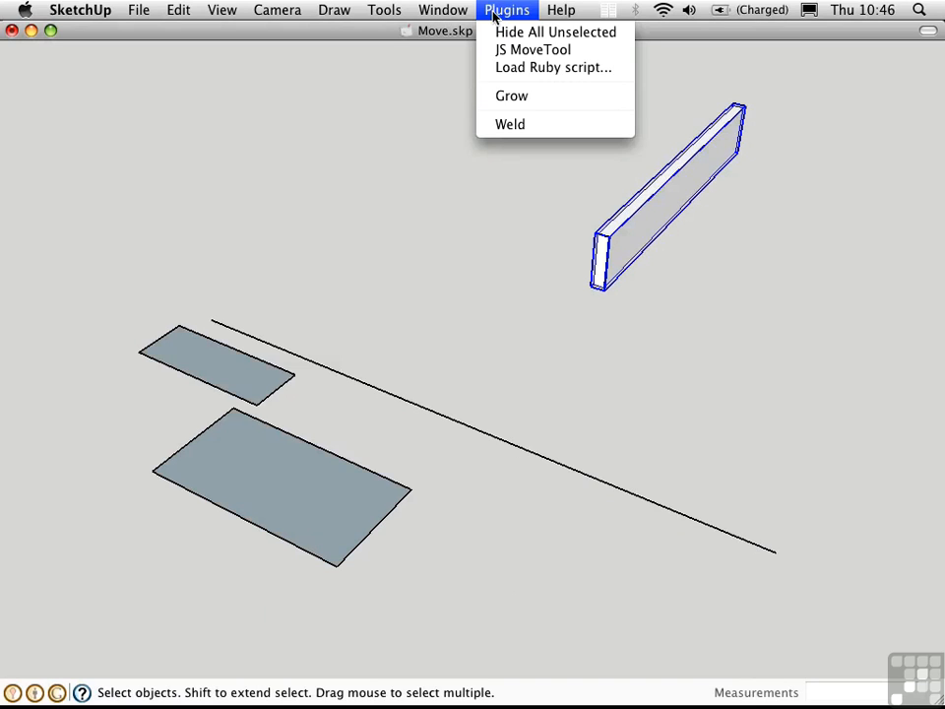
pyautogui.click(538, 54)
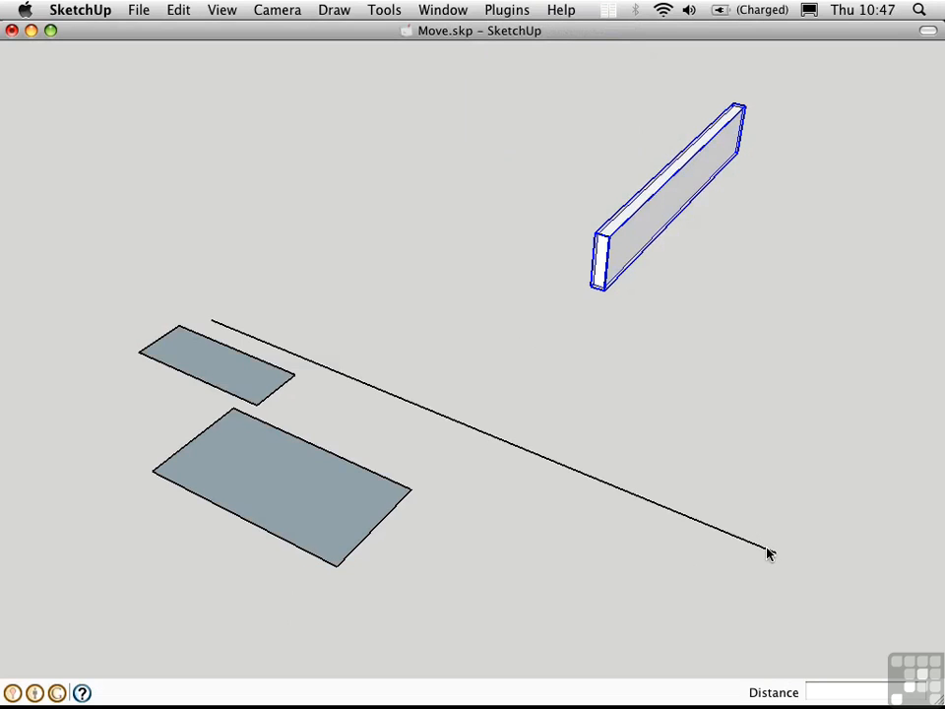
pyautogui.write('6"')
# Nudge the board repeatedly in 6" increments along both horizontal axis directions
pyautogui.press('Left')
pyautogui.press('Left')
pyautogui.press('Left')
pyautogui.press('Left')
pyautogui.press('Left')
pyautogui.press('Left')
pyautogui.press('Left')
pyautogui.press('Left')
pyautogui.press('Left')
pyautogui.press('Left')
pyautogui.press('Left')
pyautogui.press('Left')
pyautogui.press('Left')
pyautogui.press('Left')
pyautogui.press('Left')
pyautogui.press('Down')
pyautogui.press('Down')
pyautogui.press('Down')
pyautogui.press('Down')
pyautogui.press('Down')
pyautogui.press('Down')
pyautogui.press('Right')
pyautogui.press('Right')
pyautogui.press('Right')
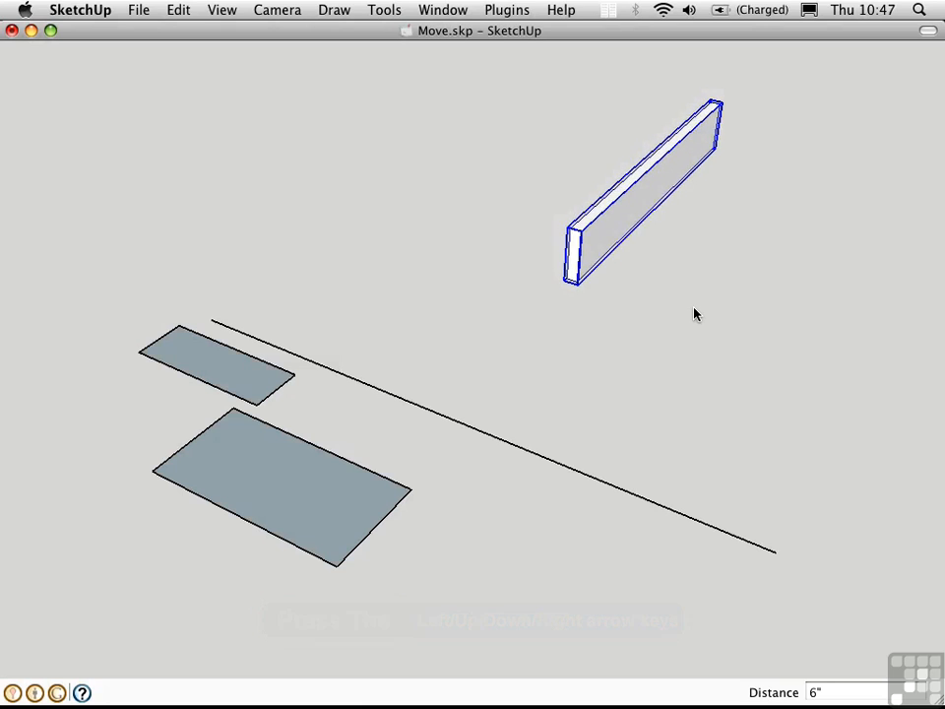
# Set the JS MoveTool distance to 2' and nudge the board back and forth horizontally in those larger increments
pyautogui.press('Right')
pyautogui.press('Right')
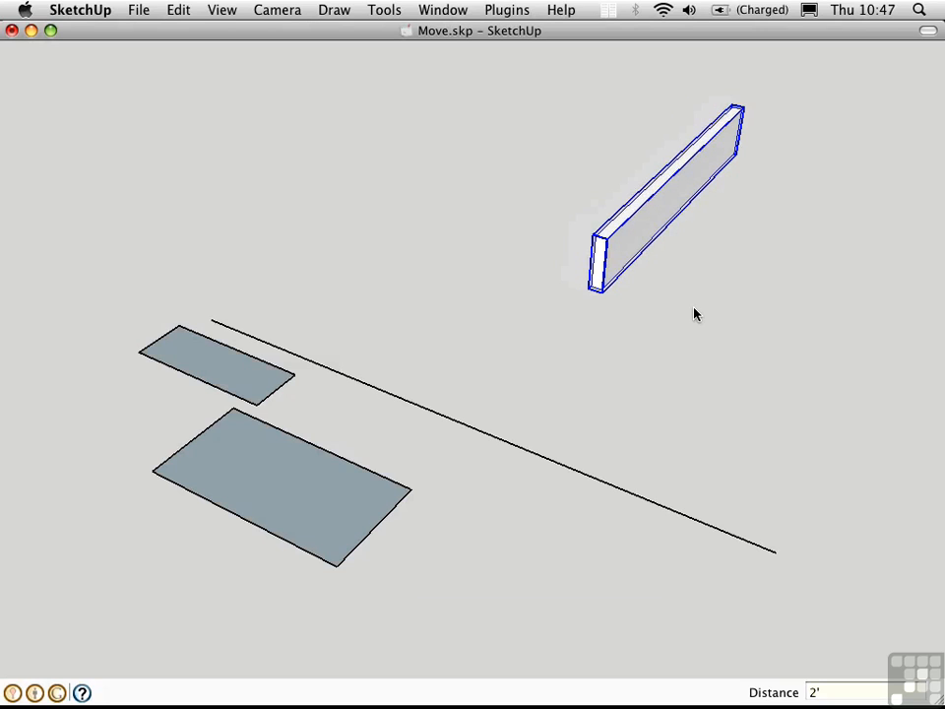
pyautogui.press('Left')
pyautogui.press('Left')
pyautogui.press('Left')
pyautogui.press('Left')
pyautogui.press('Left')
pyautogui.press('Left')
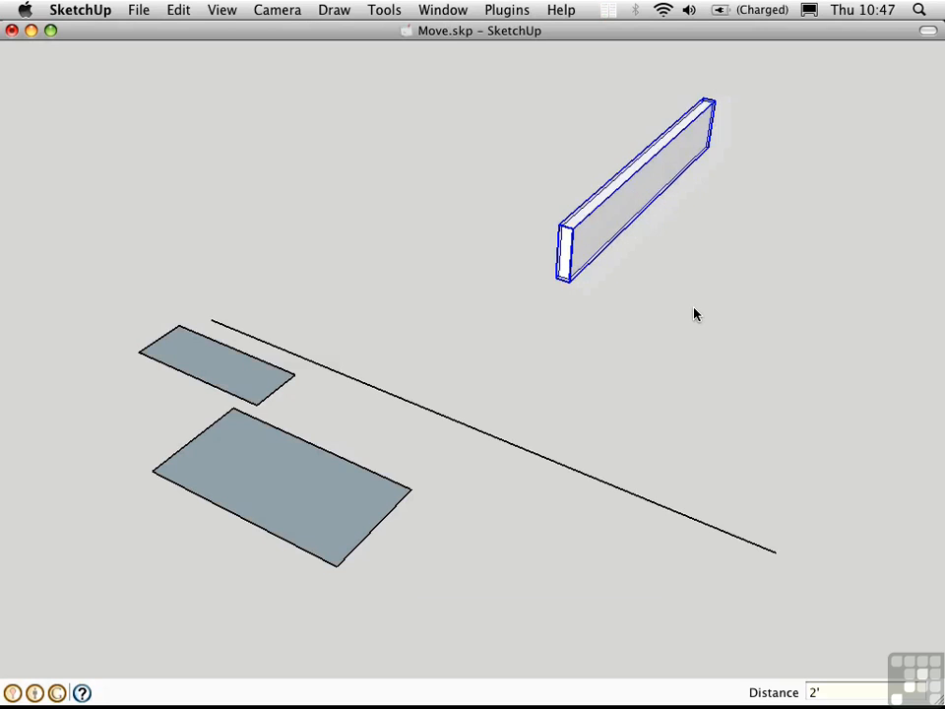
pyautogui.press('Right')
pyautogui.press('Right')
pyautogui.press('Right')
pyautogui.press('Right')
pyautogui.press('Right')
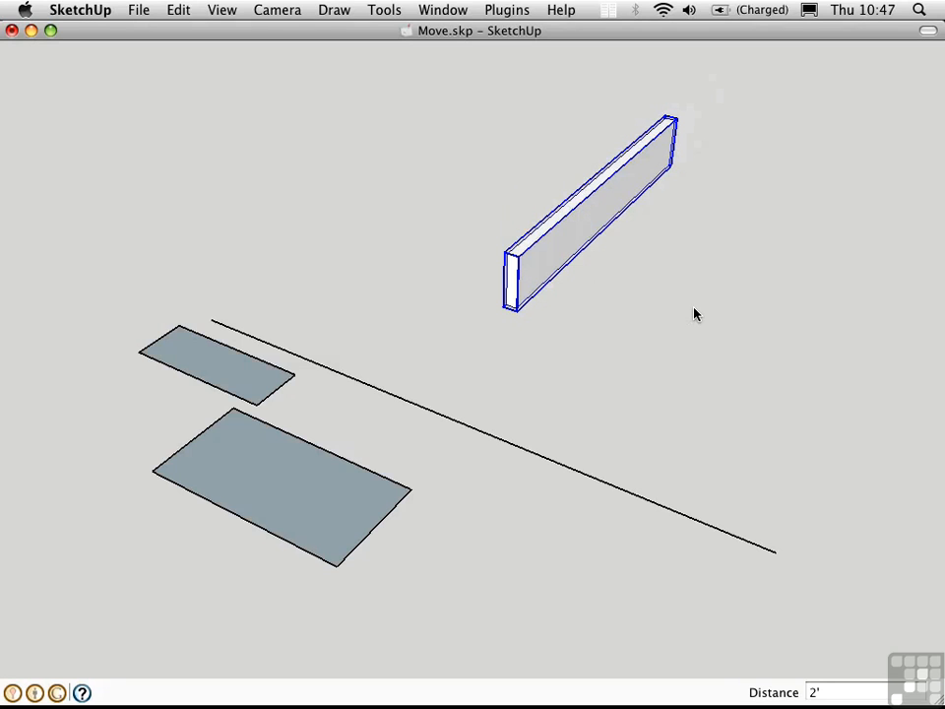
# Raise the board vertically in 2' increments and check its height above the ground from a low side view
pyautogui.press('Up')
pyautogui.press('Up')
pyautogui.press('Up')
pyautogui.press('Up')
pyautogui.press('Up')
pyautogui.press('Up')
pyautogui.press('Up')
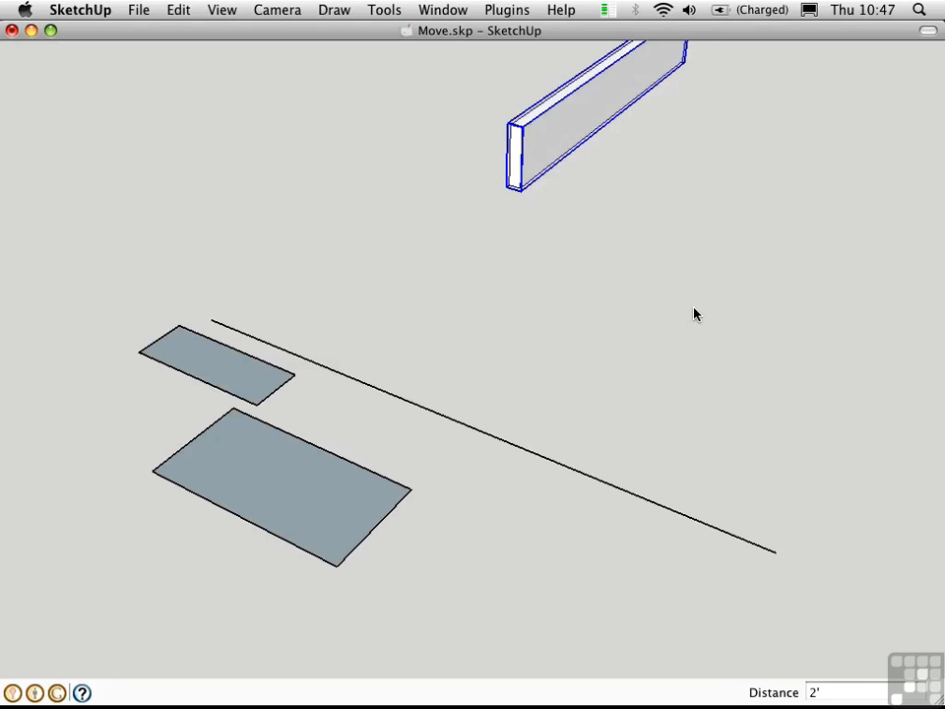
pyautogui.moveTo(401, 344); pyautogui.dragTo(585, 153, button='middle')
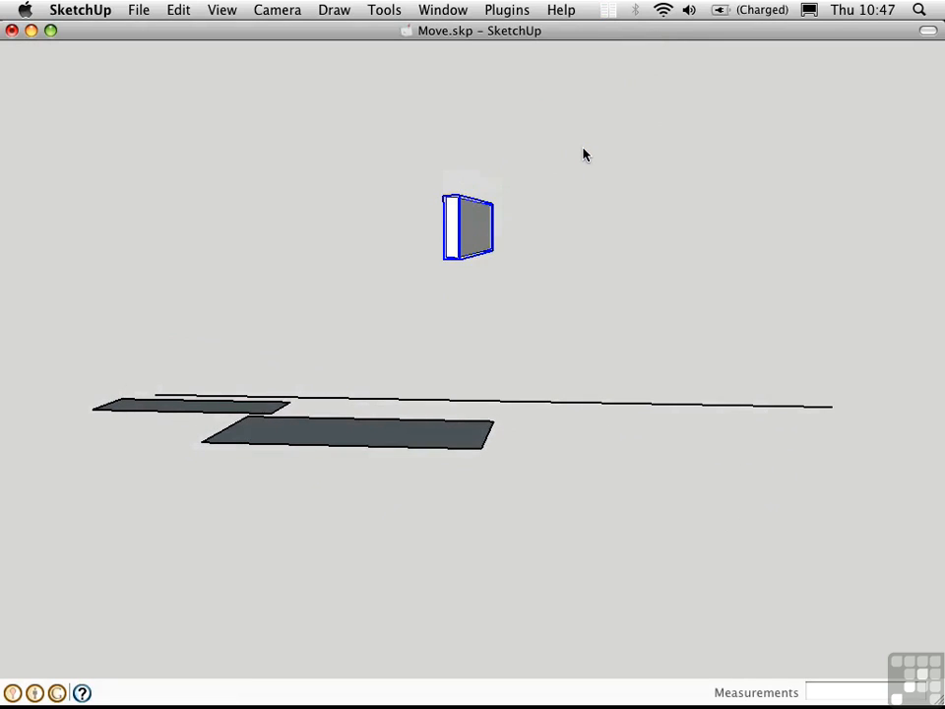
# Lower the board vertically in repeated 2' increments back toward the level of the faces and line
pyautogui.press('Down')
pyautogui.press('Down')
pyautogui.press('Down')
pyautogui.press('Down')
pyautogui.press('Down')
pyautogui.press('Down')
pyautogui.press('Down')
pyautogui.moveTo(590, 269); pyautogui.dragTo(378, 430, button='middle')
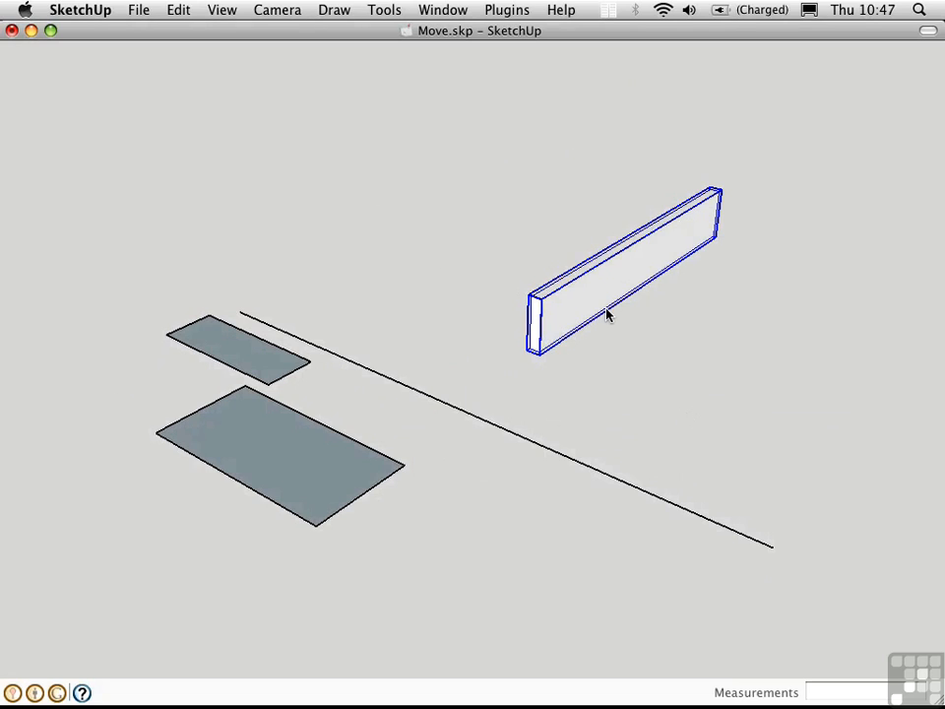
# Switch to Finder and preview jsMoveTool.rb to examine its usage notes and the platform-specific key codes
pyautogui.press('super+Tab')
pyautogui.press('space')
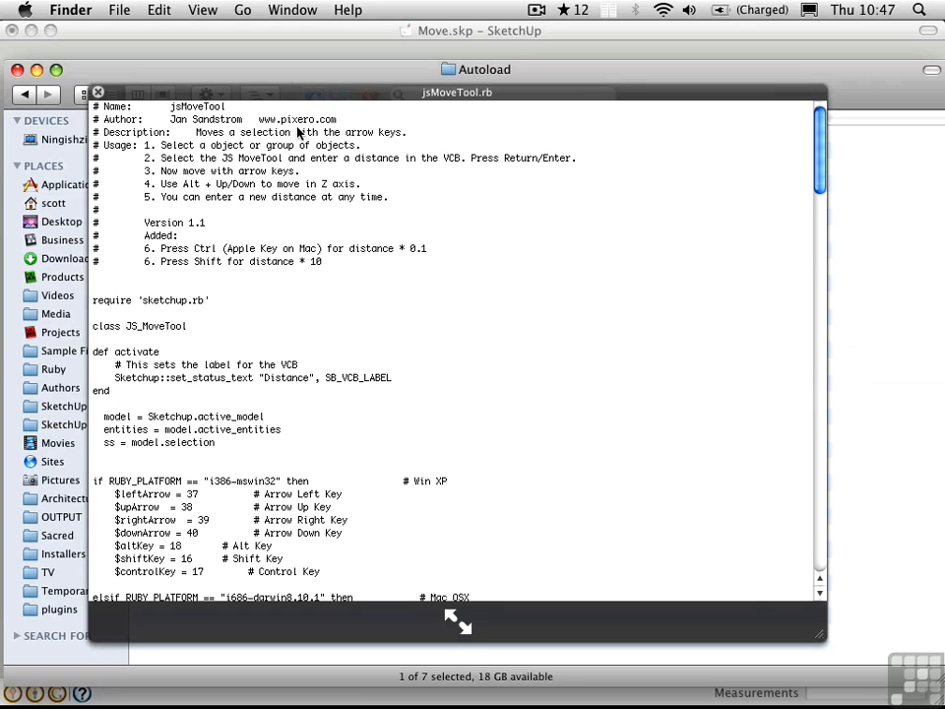
pyautogui.moveTo(823, 173); pyautogui.dragTo(820, 217)
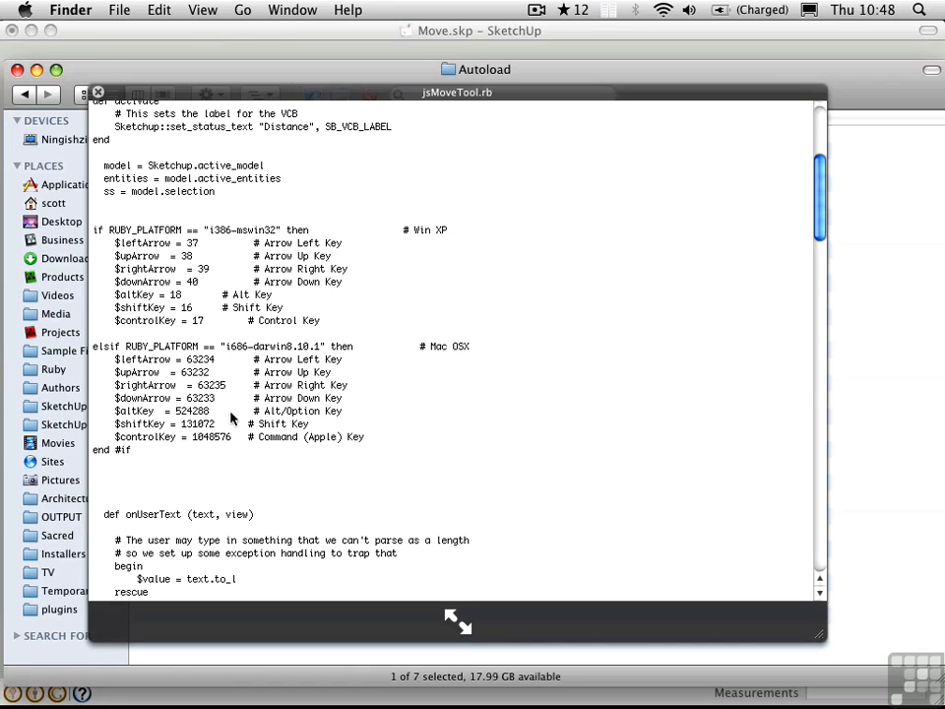
pyautogui.press('space')
# Switch back to SketchUp and query RUBY_PLATFORM in the Ruby Console
pyautogui.click(462, 31)
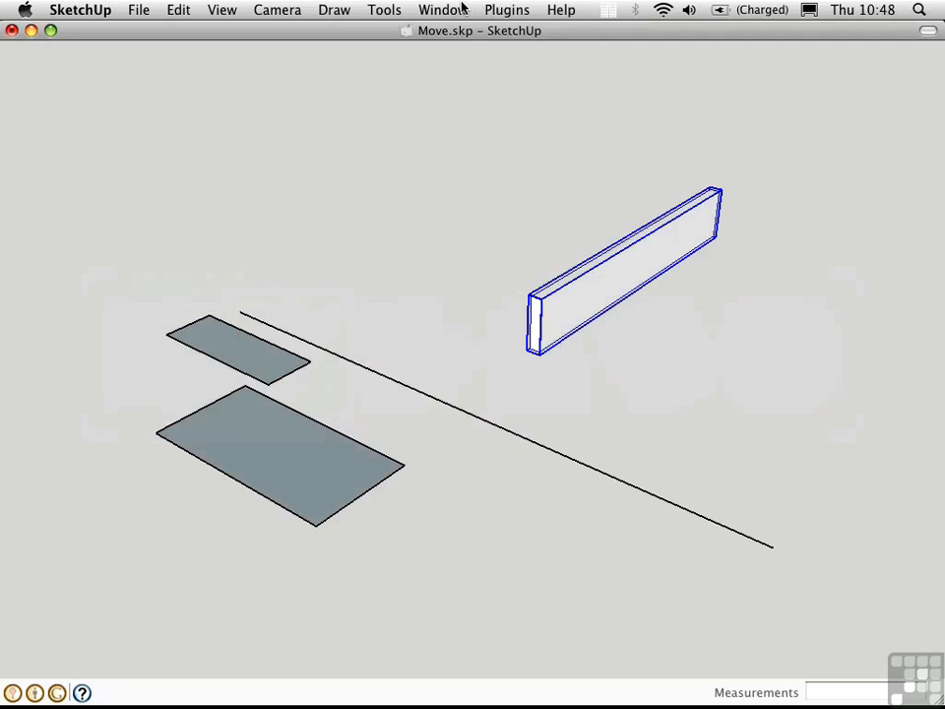
pyautogui.click(456, 9)
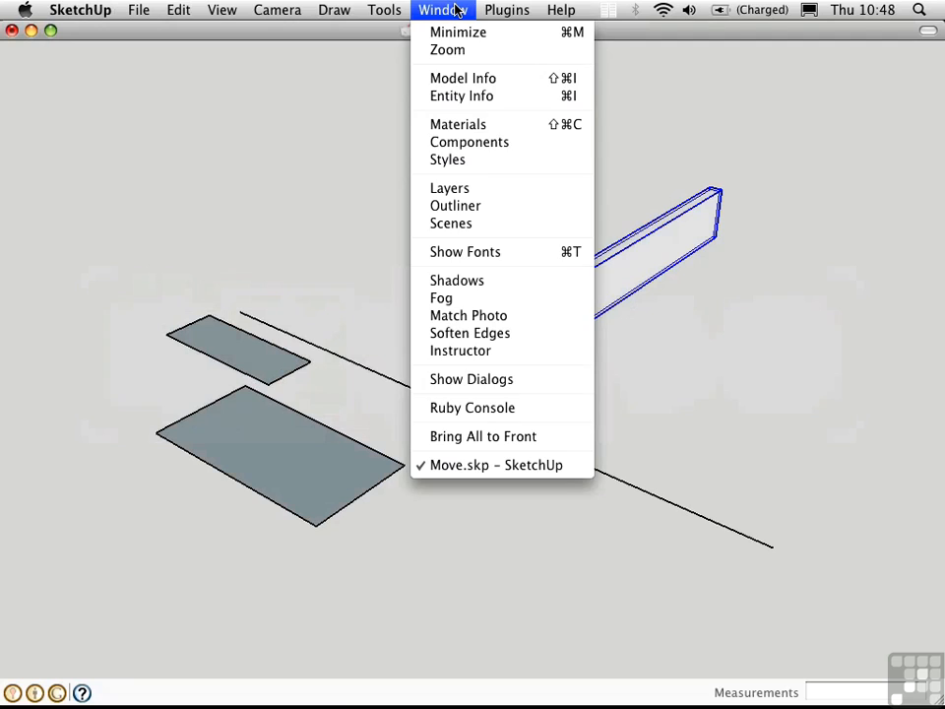
pyautogui.click(517, 410)
pyautogui.write('RU')
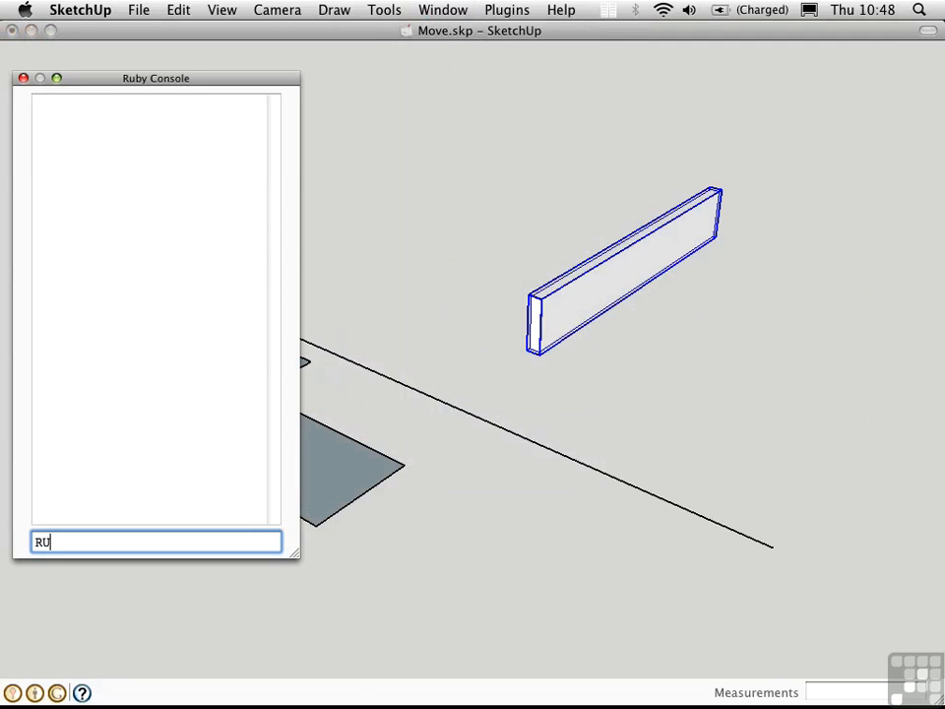
pyautogui.write('BY_PLATFORM')
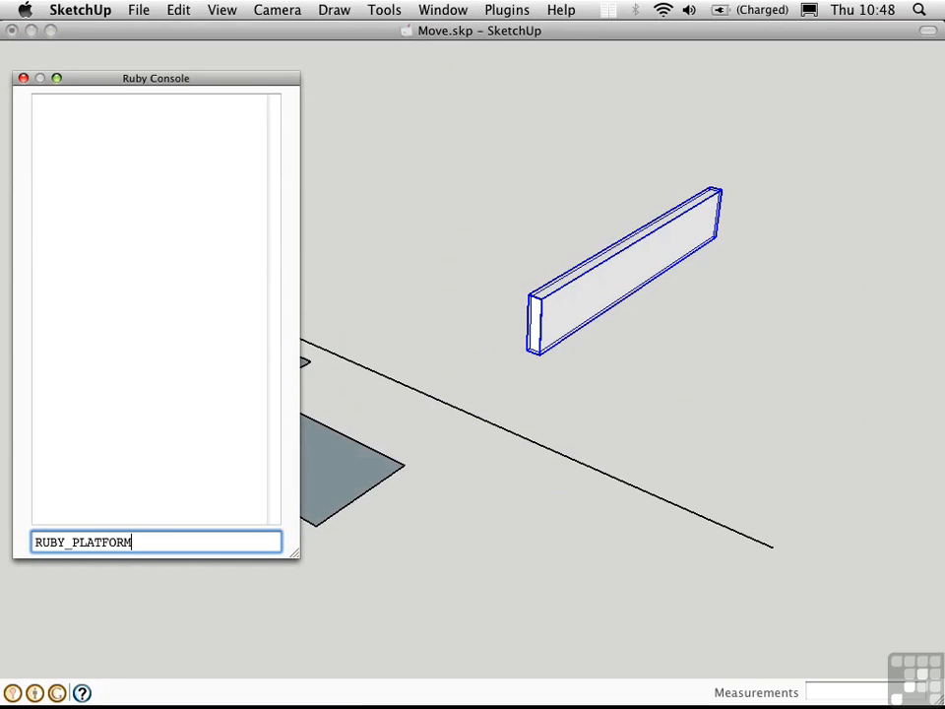
pyautogui.press('Return')
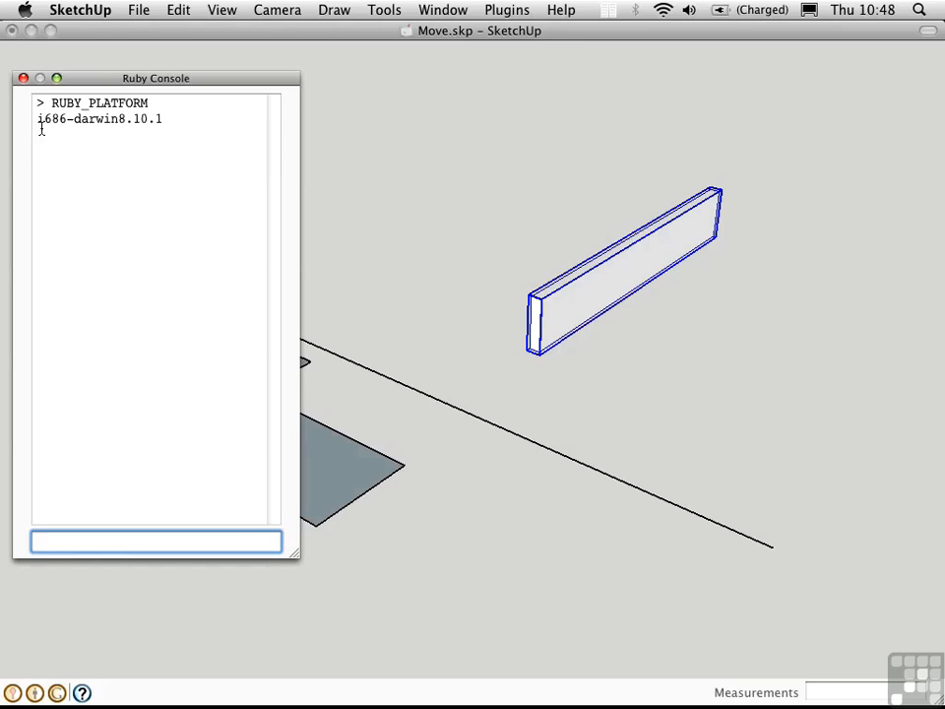